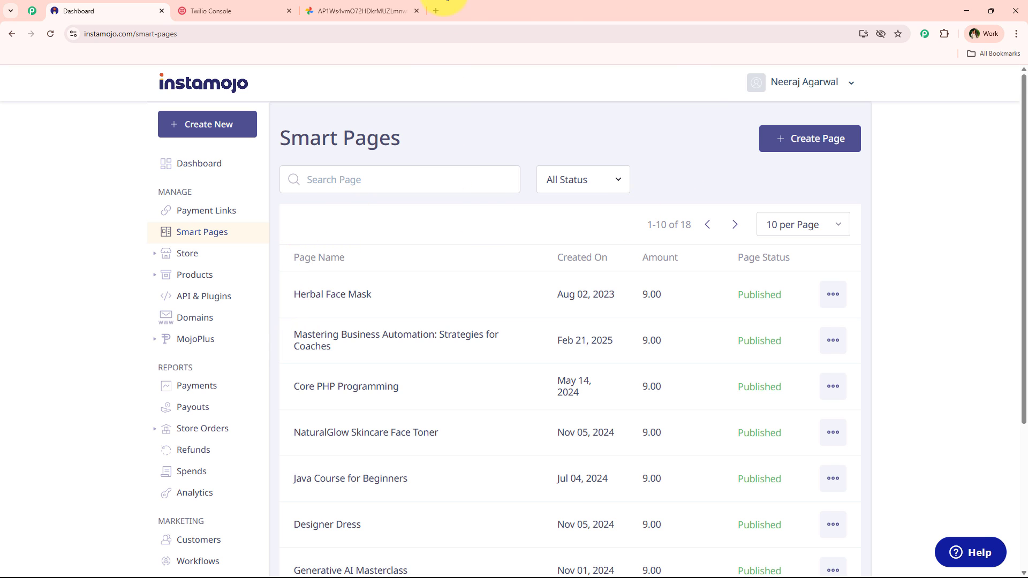
Load pabbly.com/connect in a new browser tab
click(435, 10)
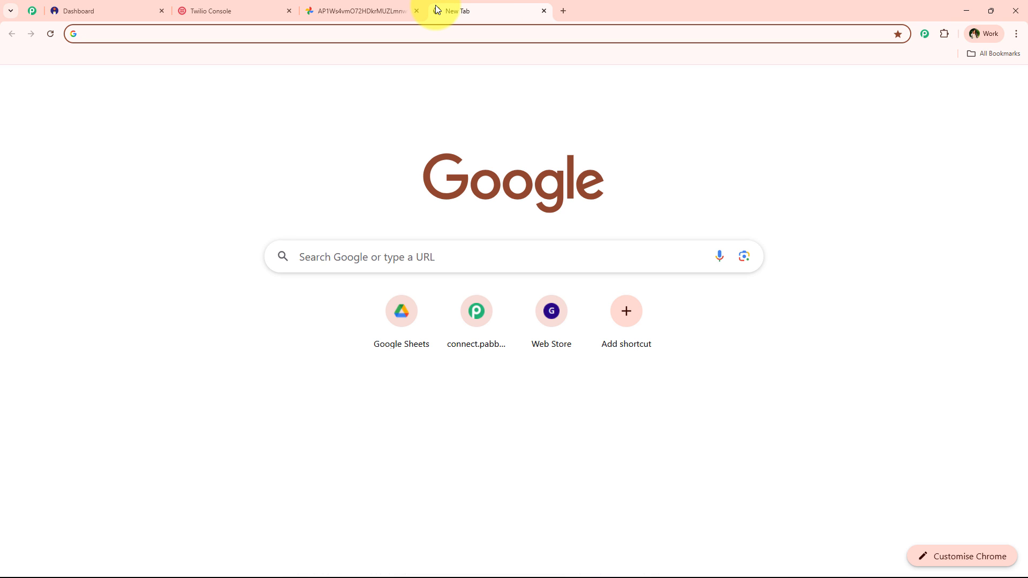
text(p)
key(Return)
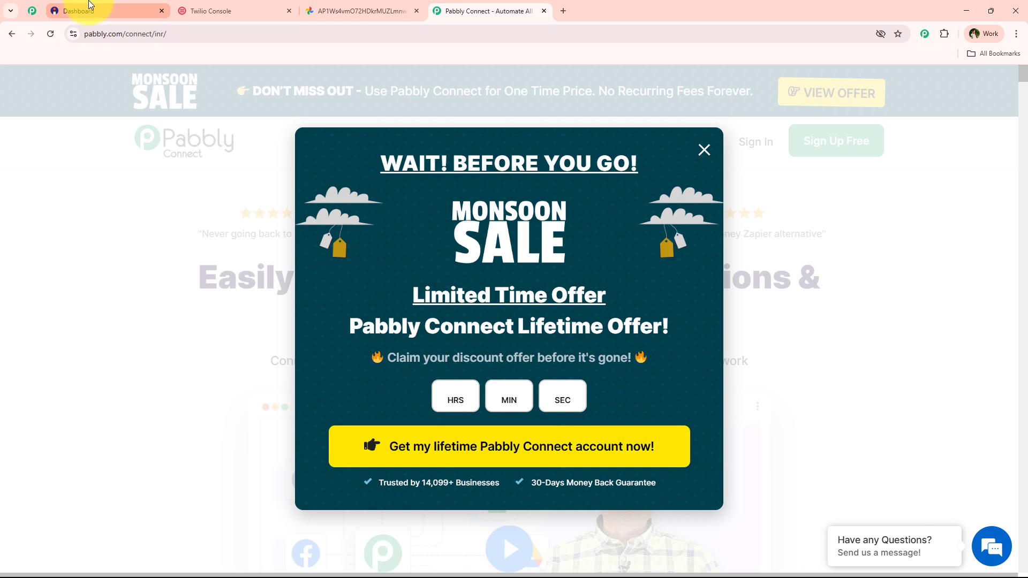
Check the Instamojo and Twilio tabs, then dismiss the Monsoon Sale popup on Pabbly Connect
click(80, 11)
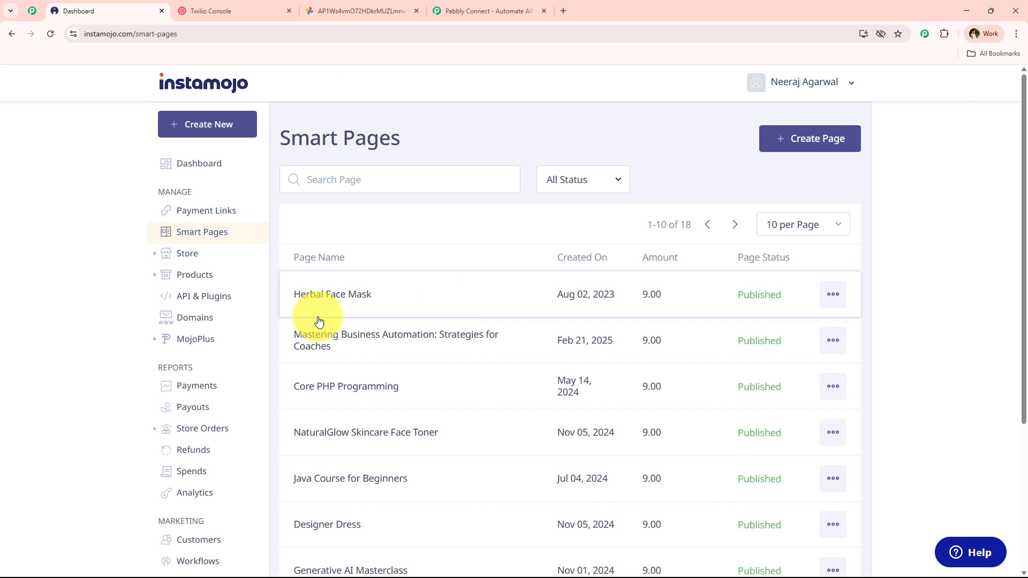
click(195, 6)
click(504, 7)
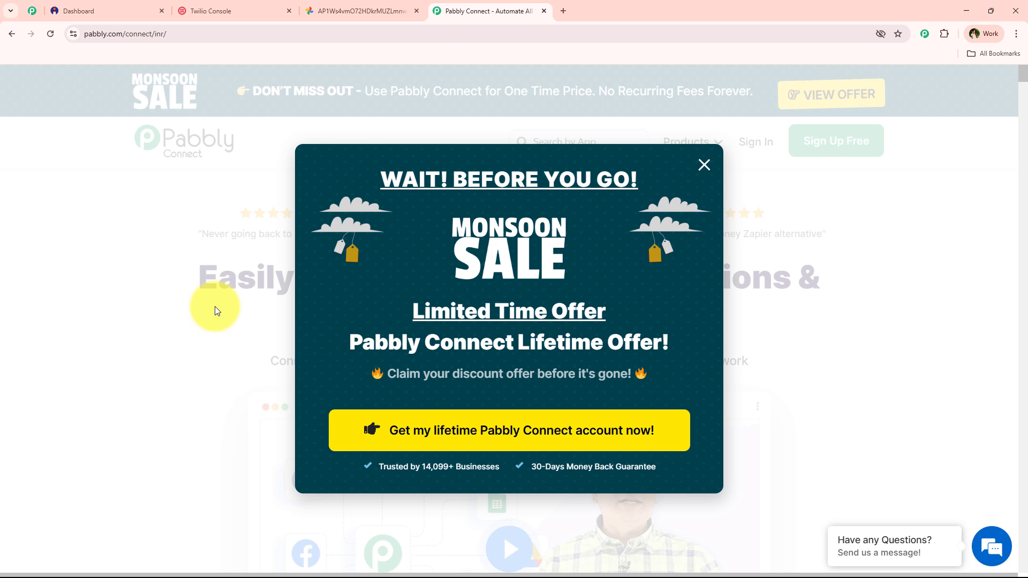
click(706, 165)
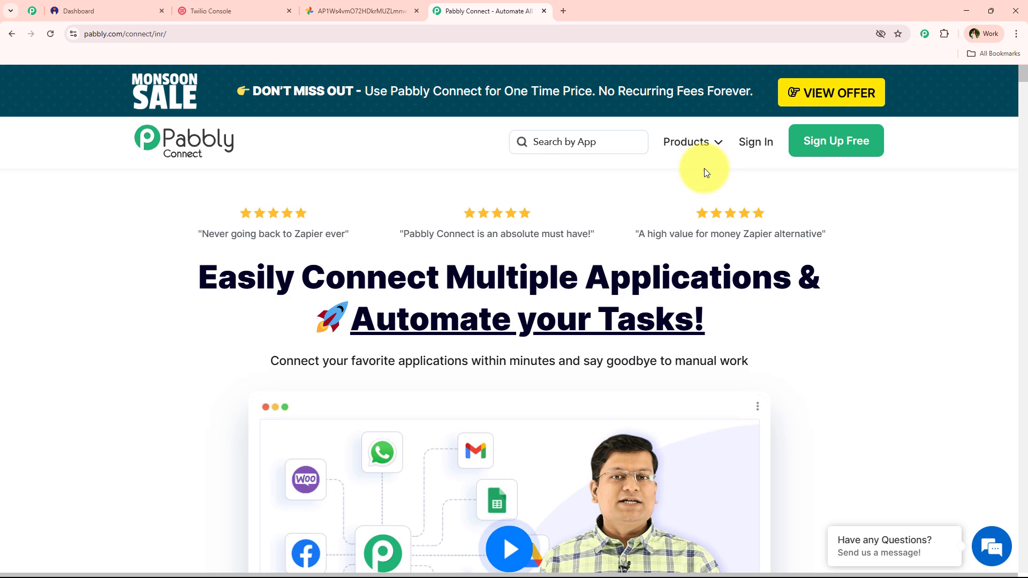
Browse the Pabbly community page, then return to the Pabbly Connect homepage
click(32, 10)
middle_click(190, 287)
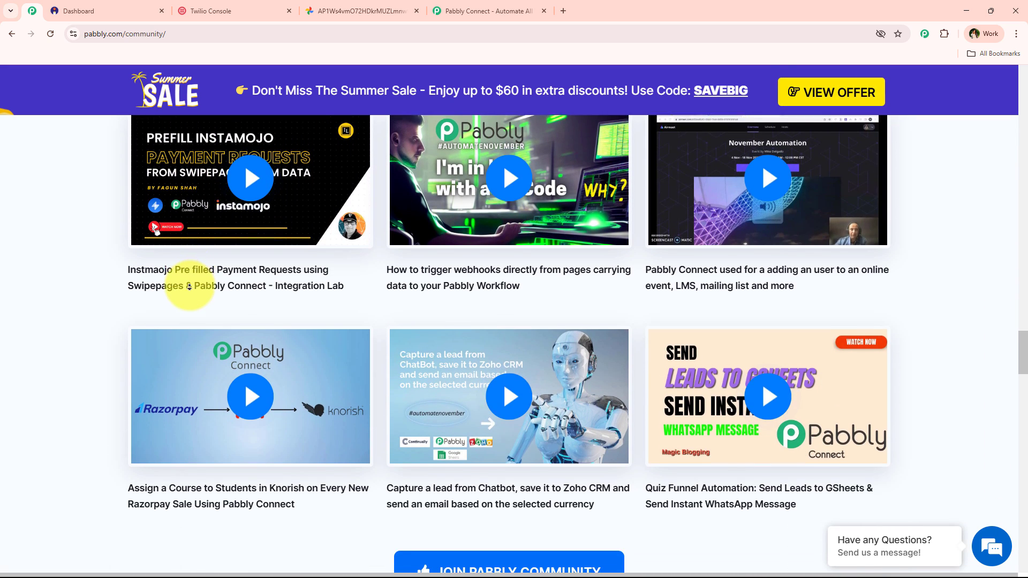
middle_click(190, 288)
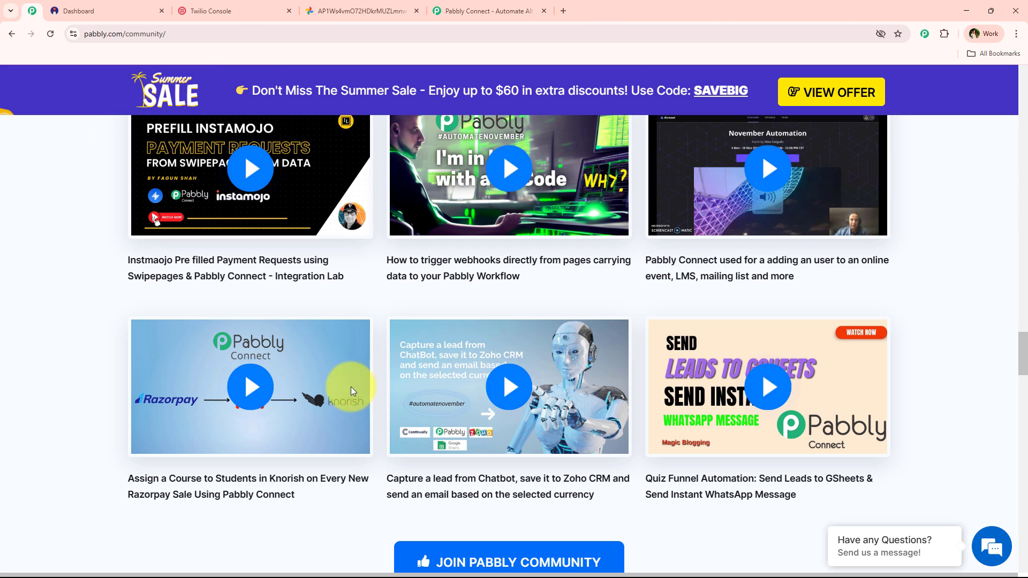
click(540, 5)
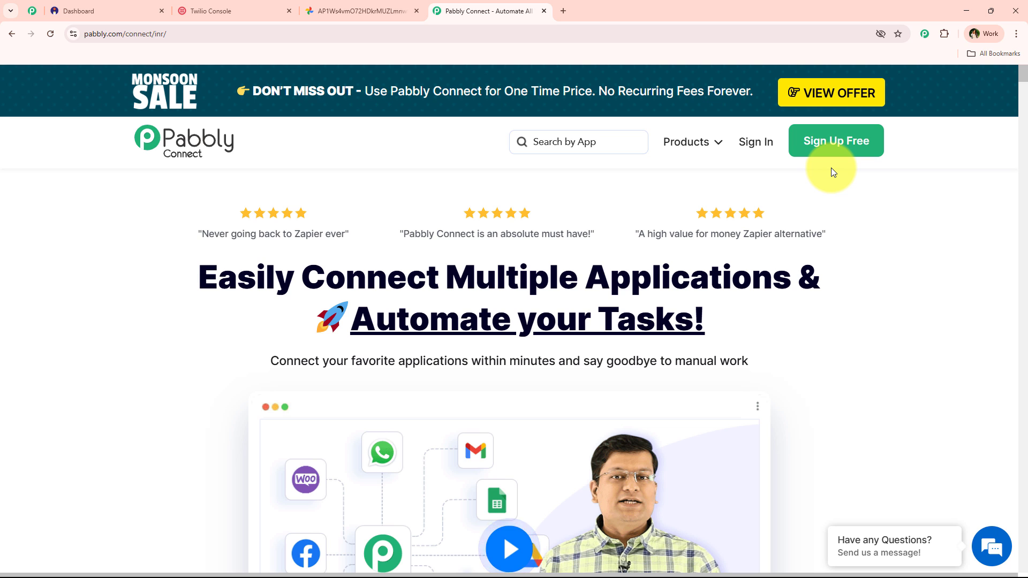
Sign in, open the Pabbly Connect app, and start creating a new workflow from the dashboard
click(753, 148)
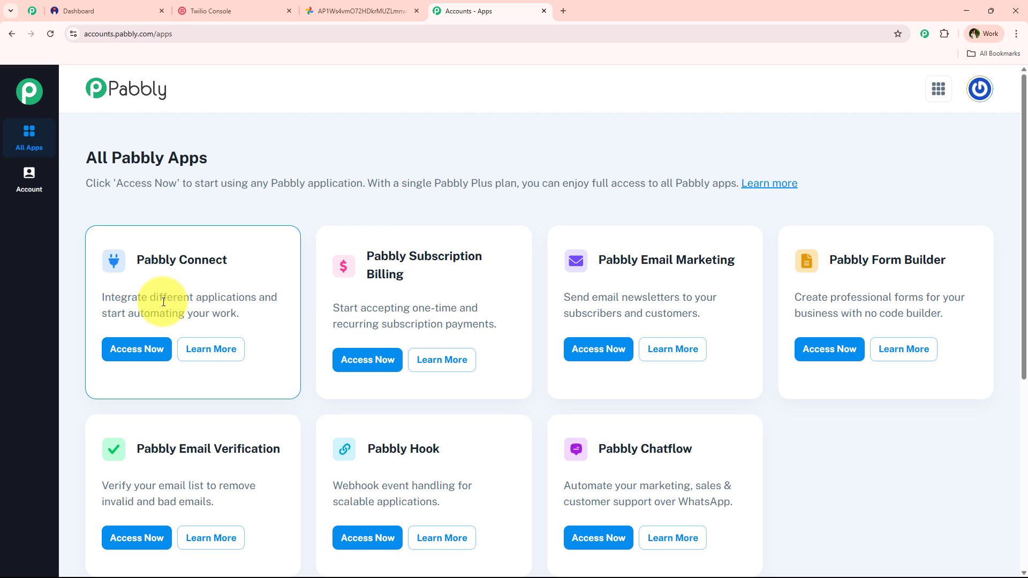
drag(161, 296, 249, 293)
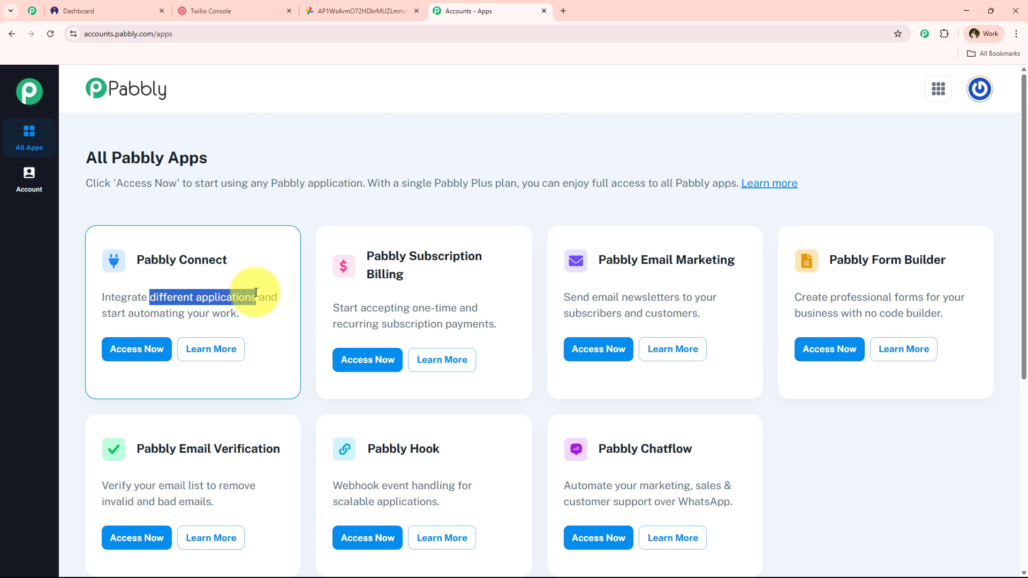
click(136, 361)
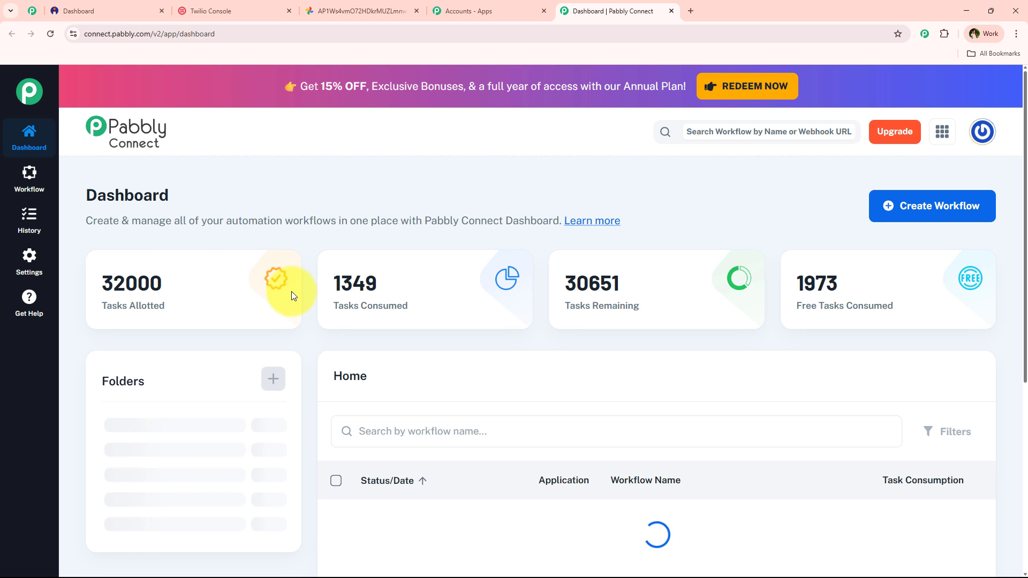
mouse_move(251, 288)
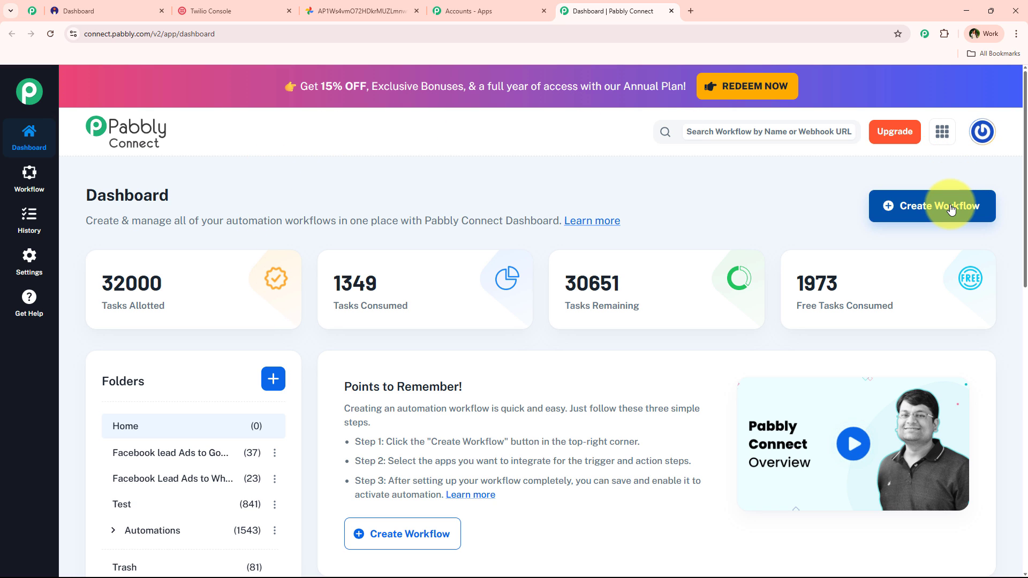
click(891, 204)
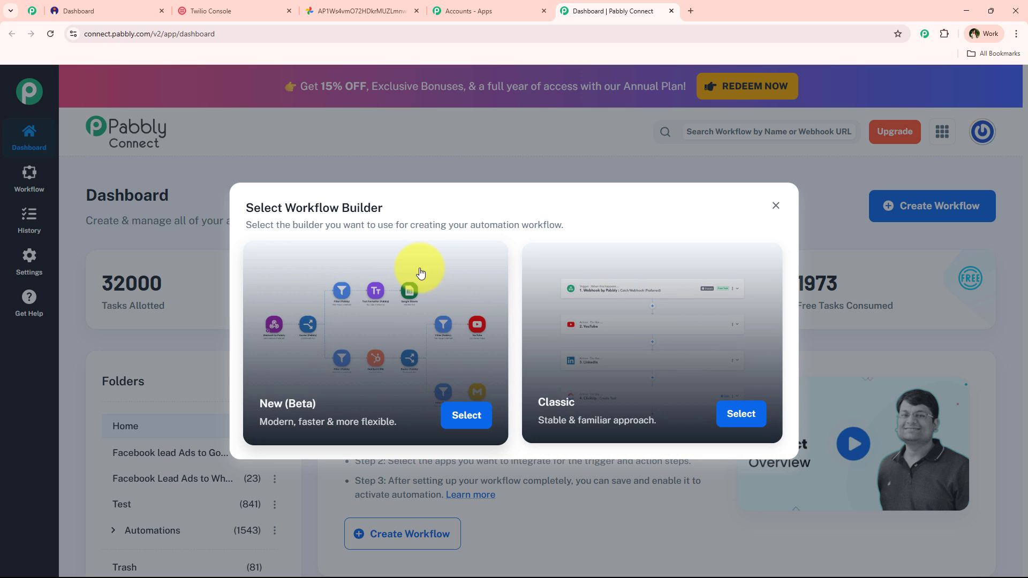
With the New (Beta) builder, name the workflow 'Send Custom SMS After Payment via Instamojo Using Twilio' in folder Automations
click(468, 418)
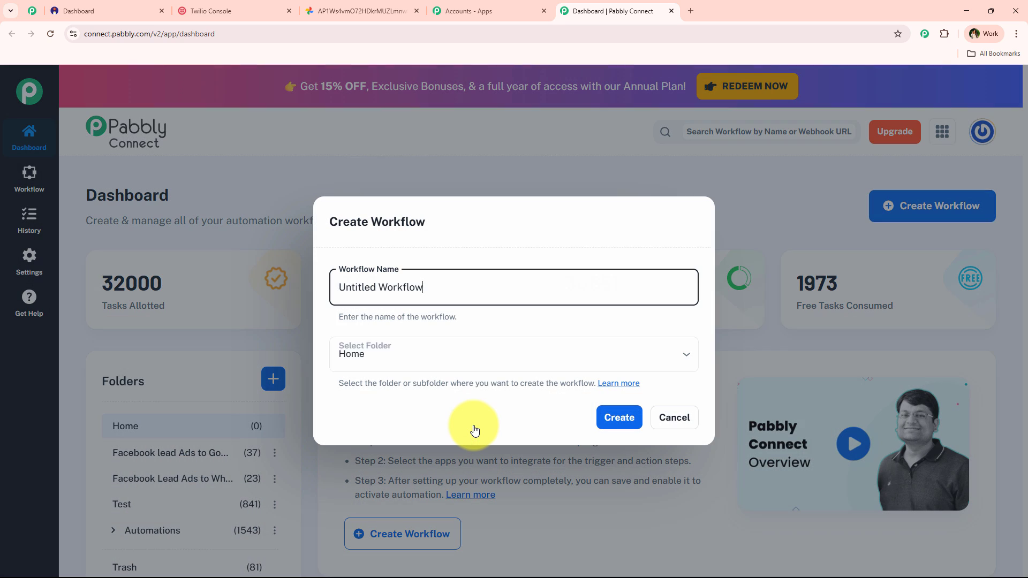
triple_click(462, 291)
text(Send Custom SMS After Payment via Instamojo Using Twilio)
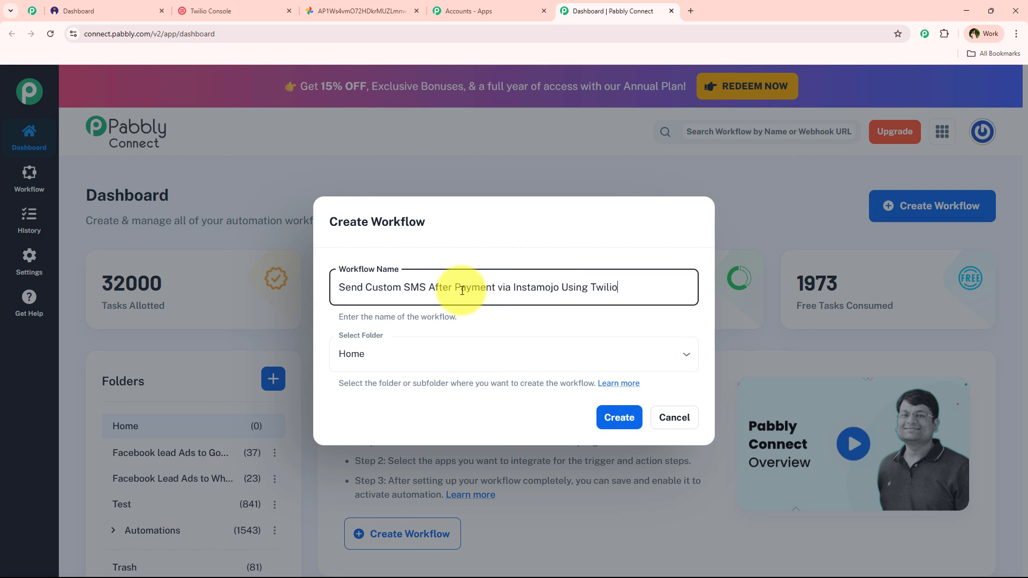
click(443, 349)
click(397, 251)
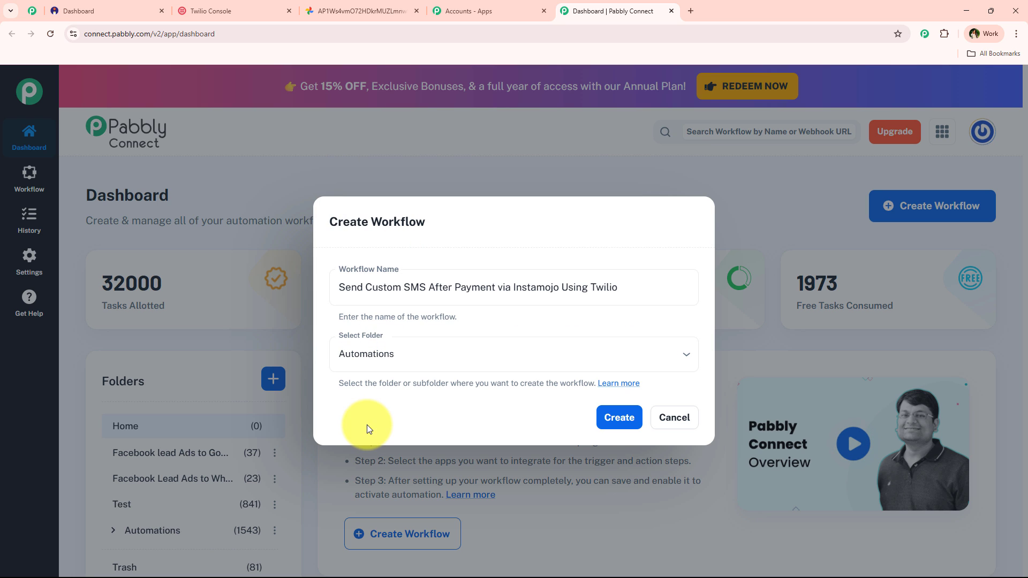
click(607, 428)
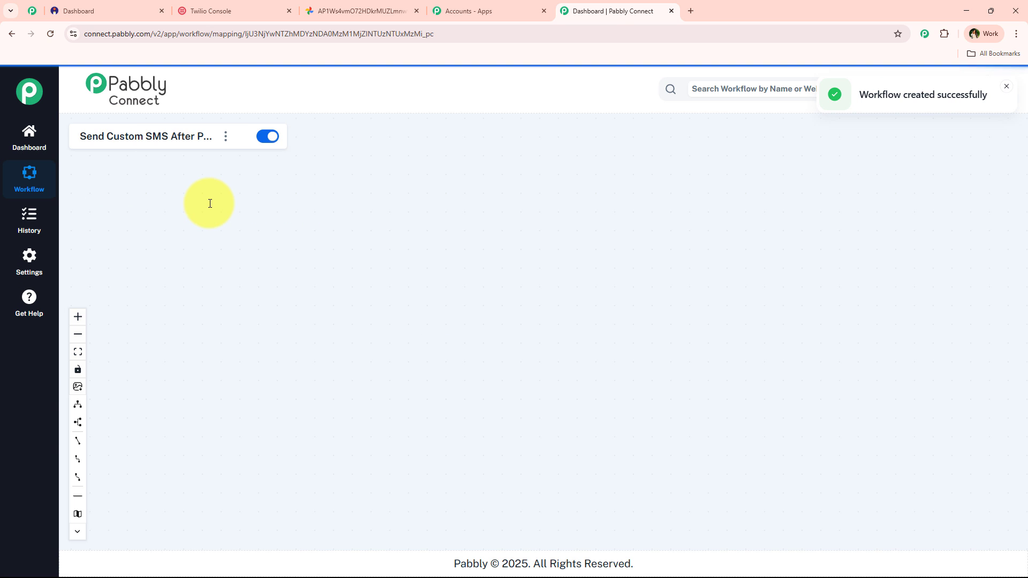
Reposition the canvas so the empty Add Trigger node is in view
scroll(371, 288, up, 2)
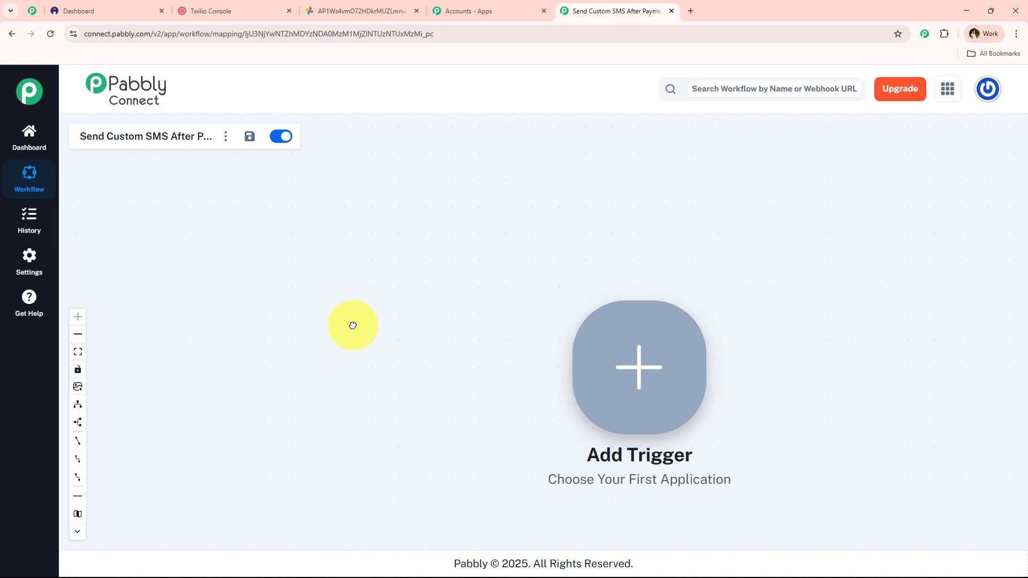
drag(352, 323, 175, 284)
drag(672, 278, 558, 274)
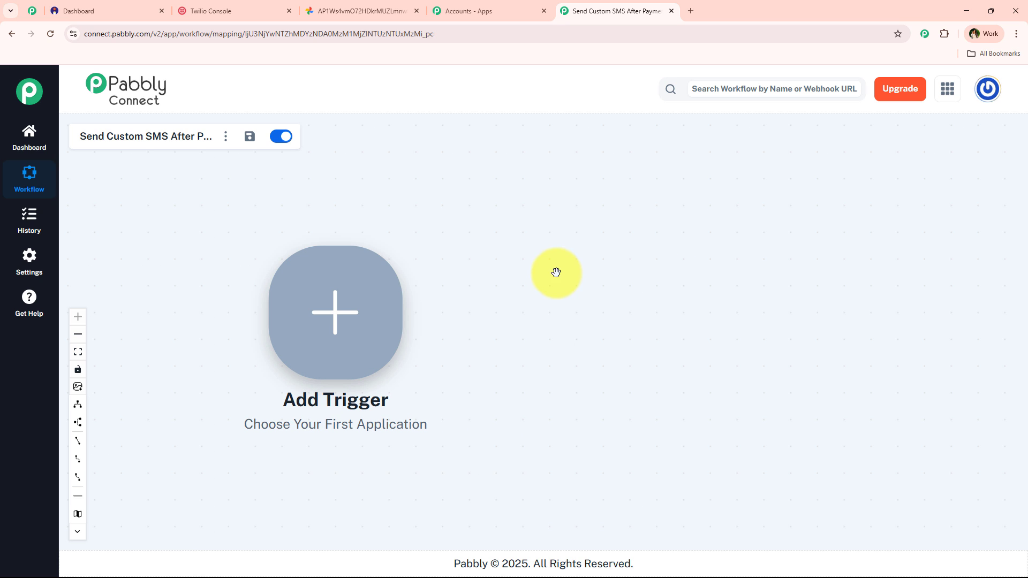
drag(472, 341, 437, 329)
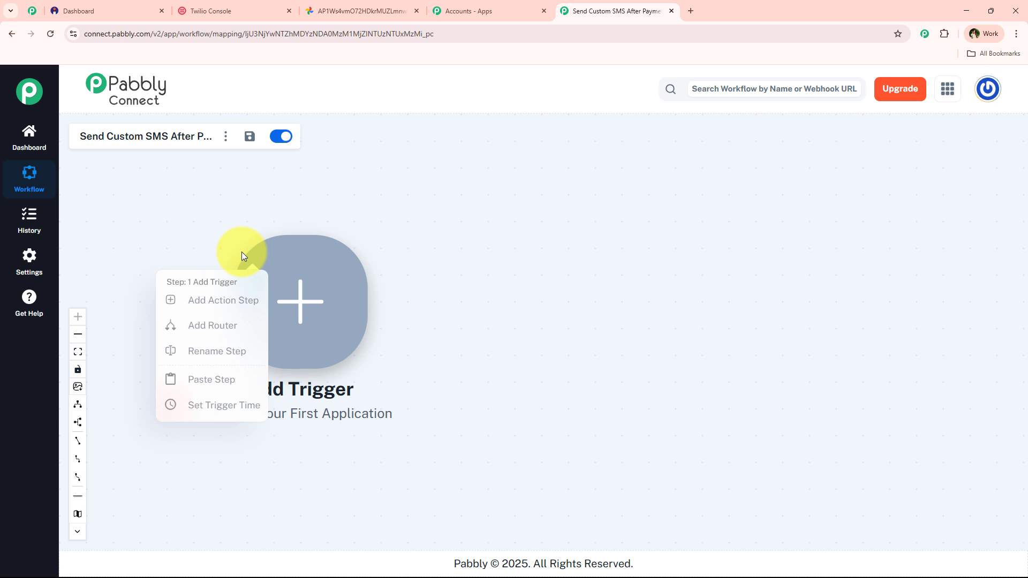
click(242, 255)
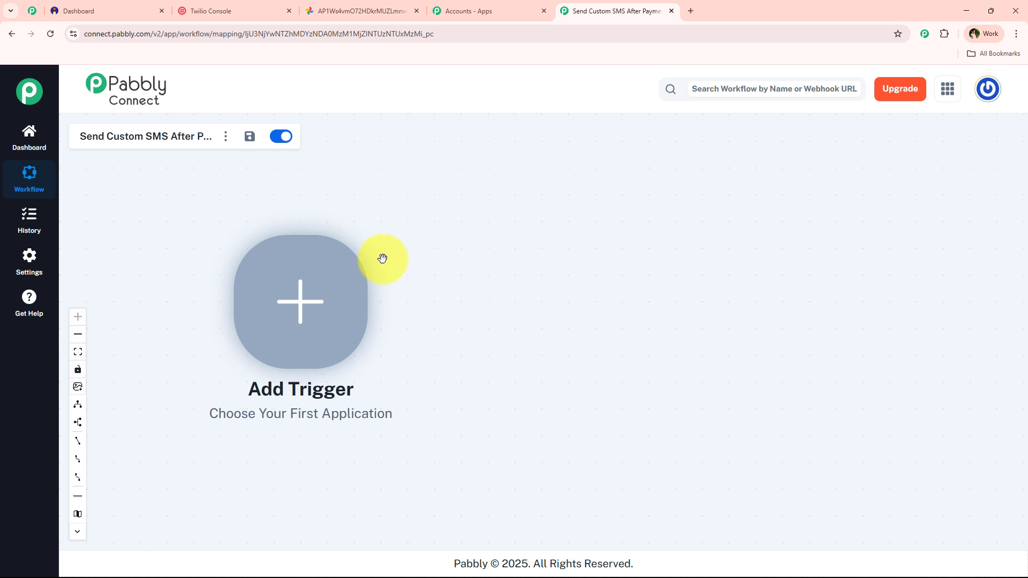
drag(382, 258, 387, 302)
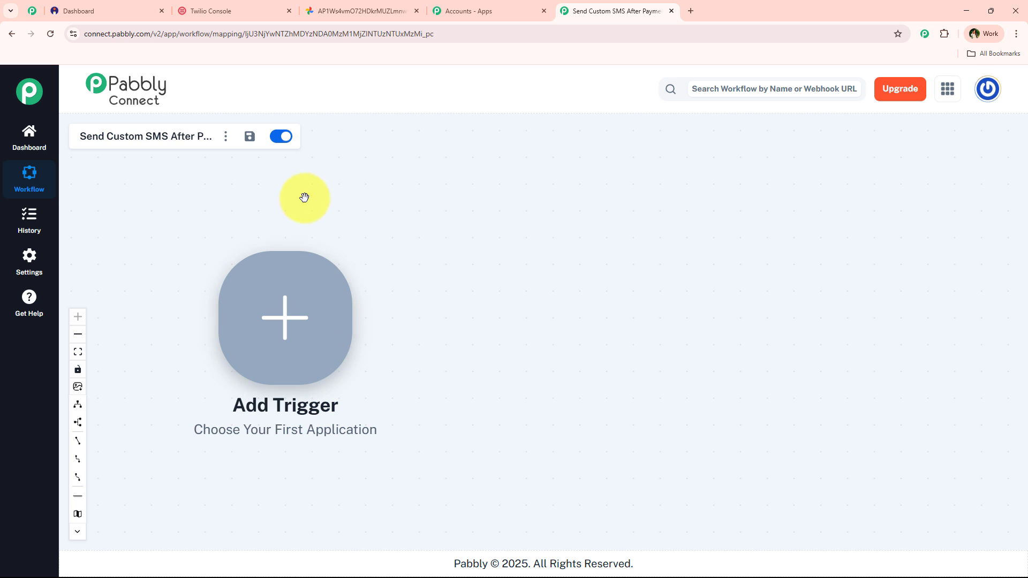
Set the trigger to Instamojo V2 with the New Sale event and connect it
click(287, 317)
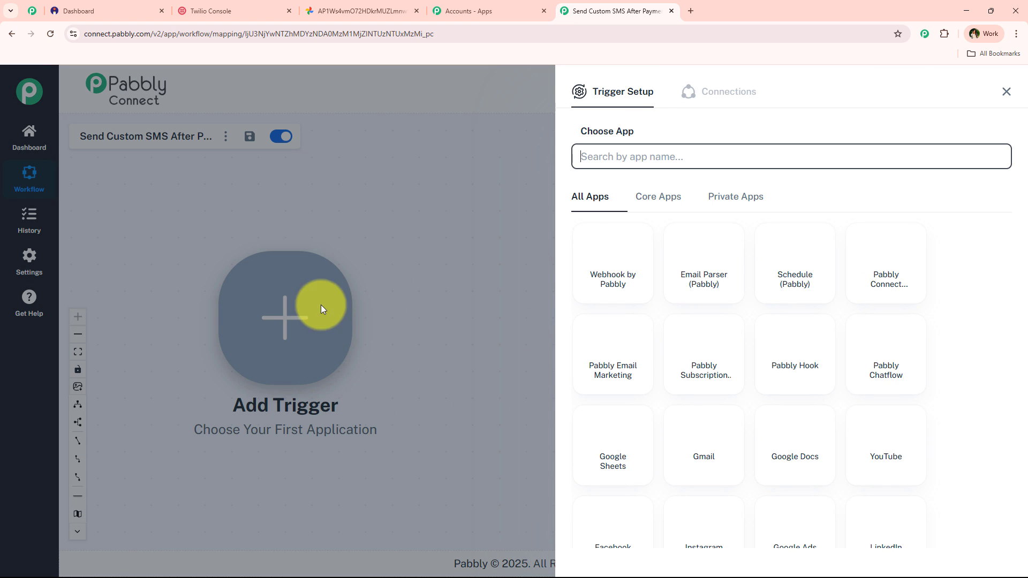
click(627, 158)
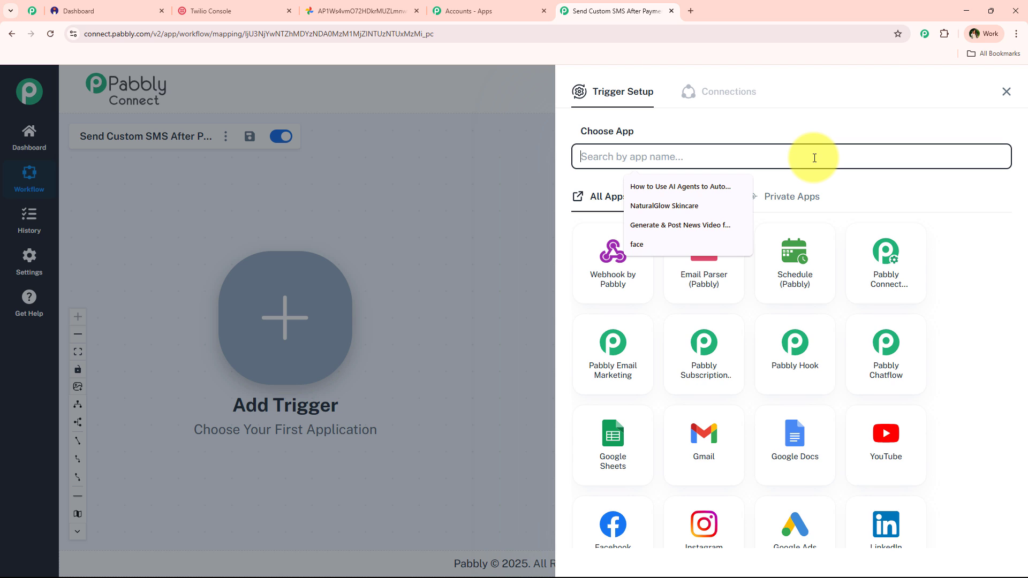
text(ins)
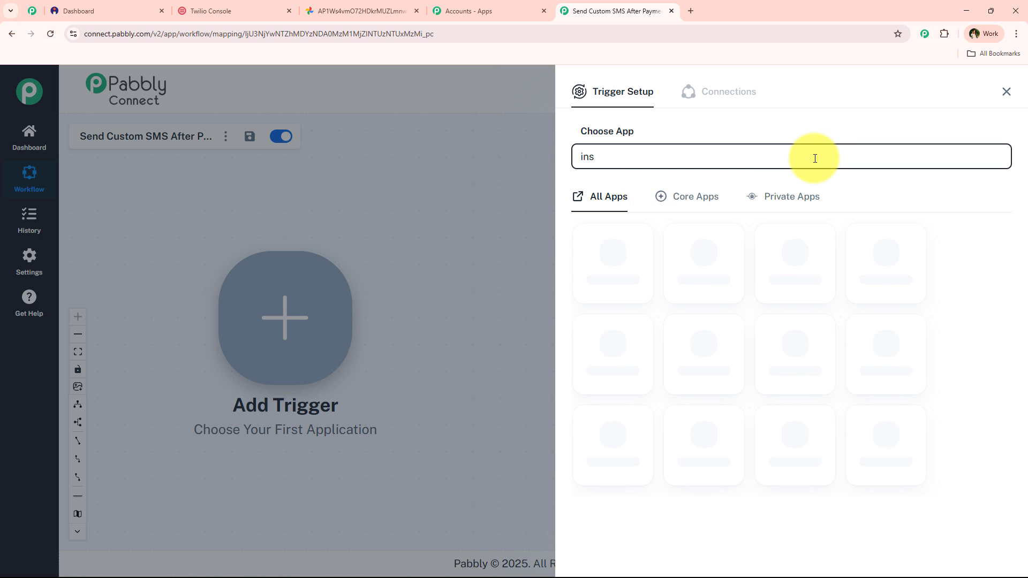
click(881, 348)
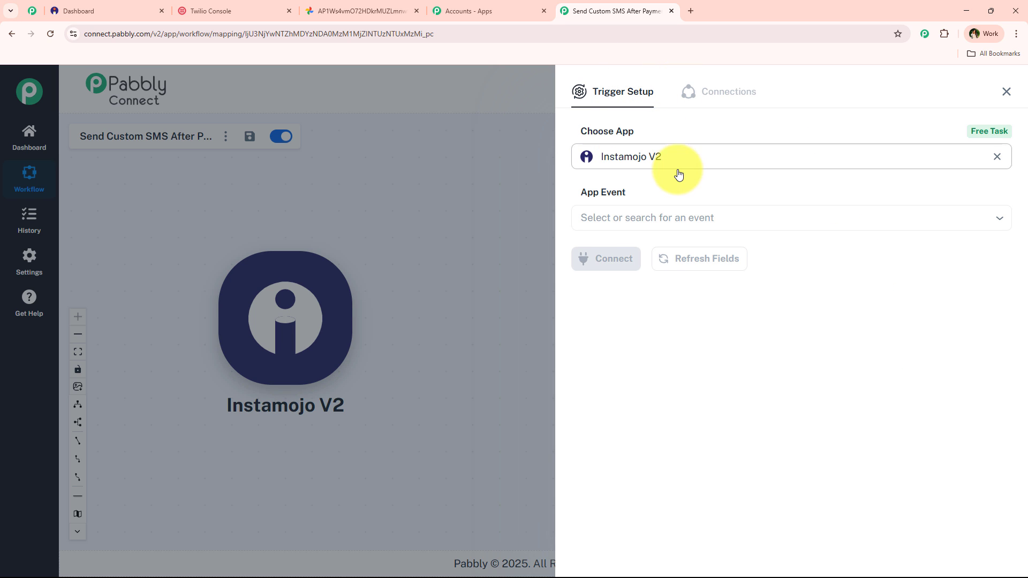
click(600, 219)
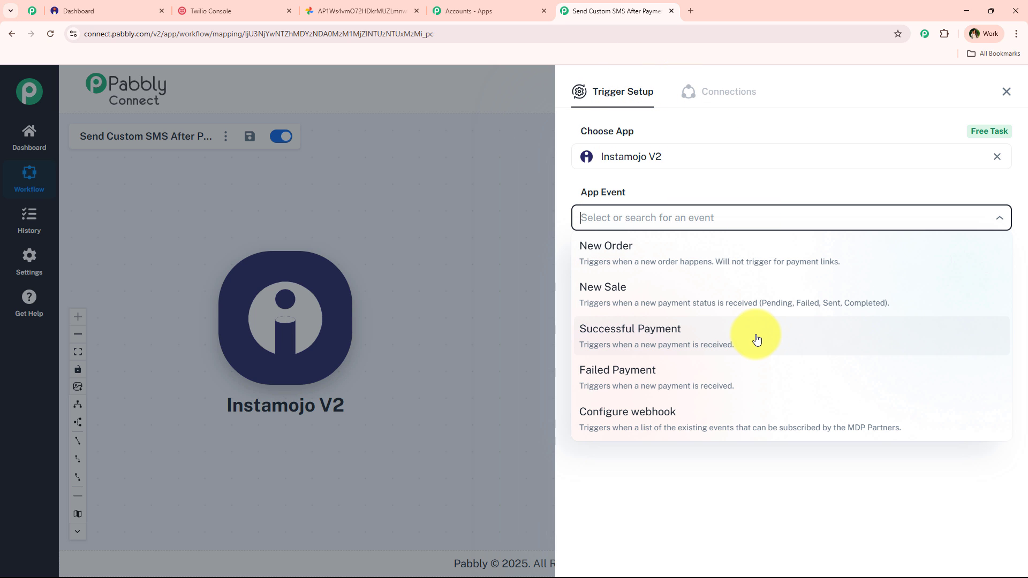
click(757, 305)
click(600, 261)
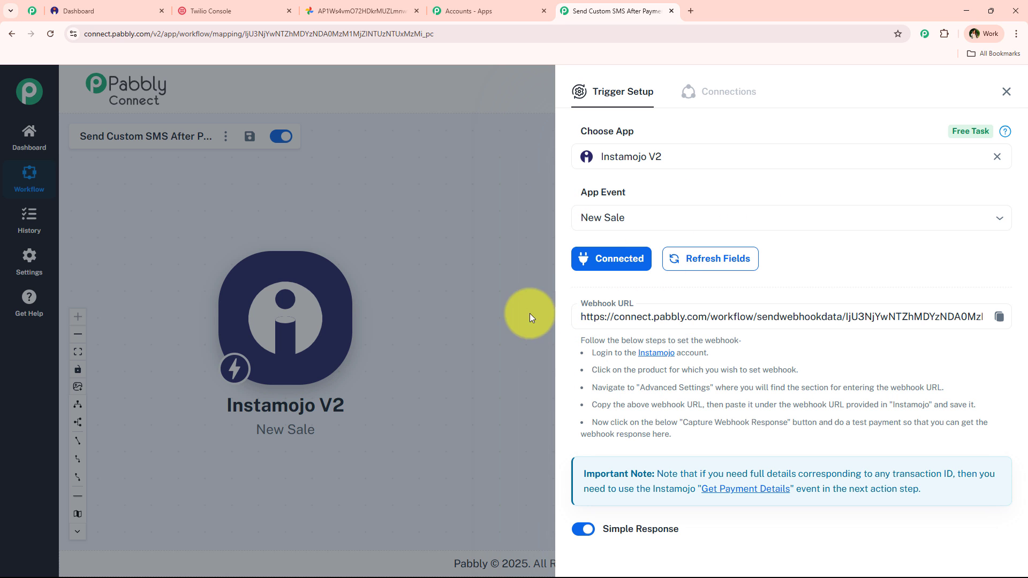
Copy the trigger's webhook URL for use in Instamojo
click(607, 317)
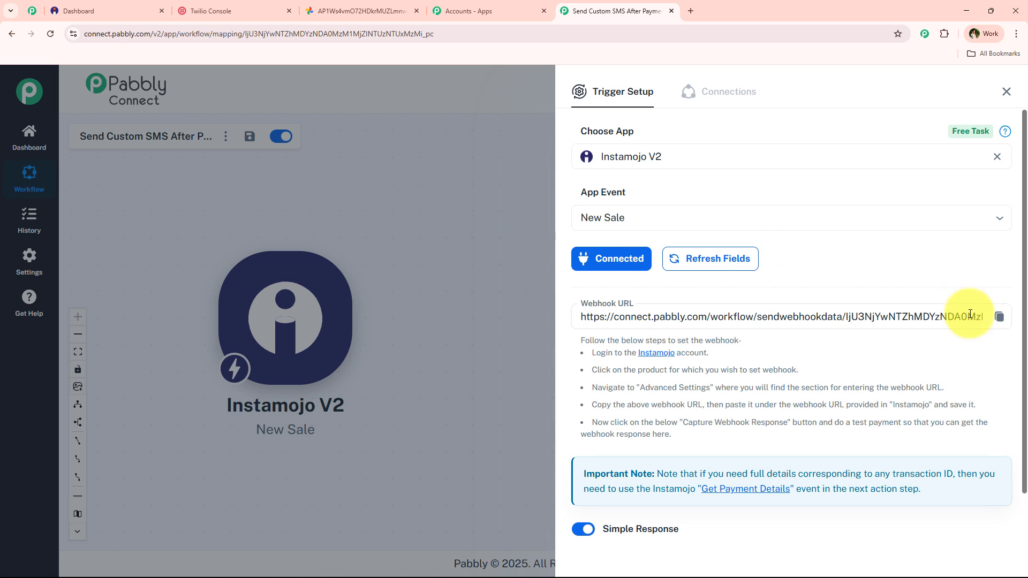
click(999, 317)
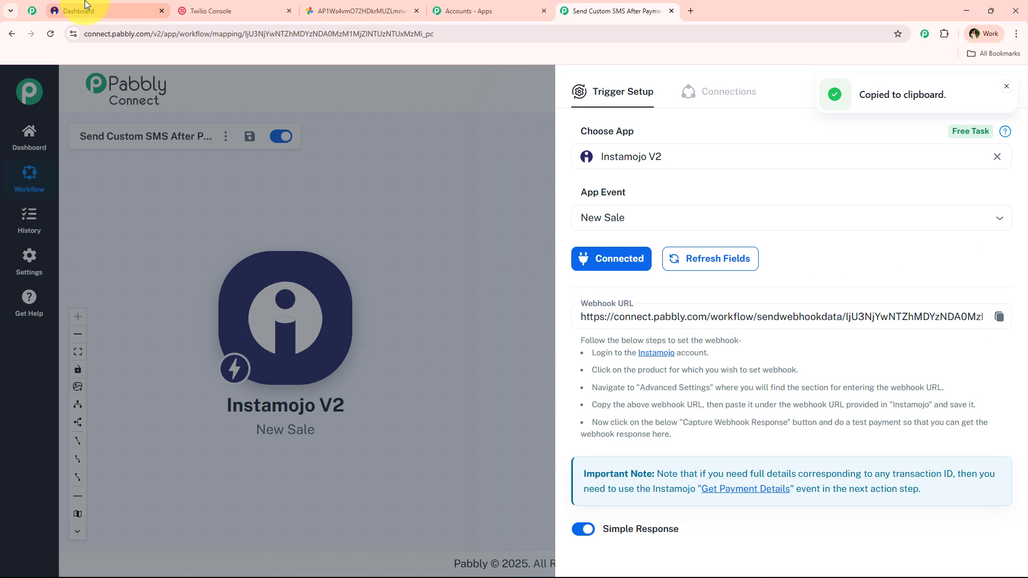
click(102, 11)
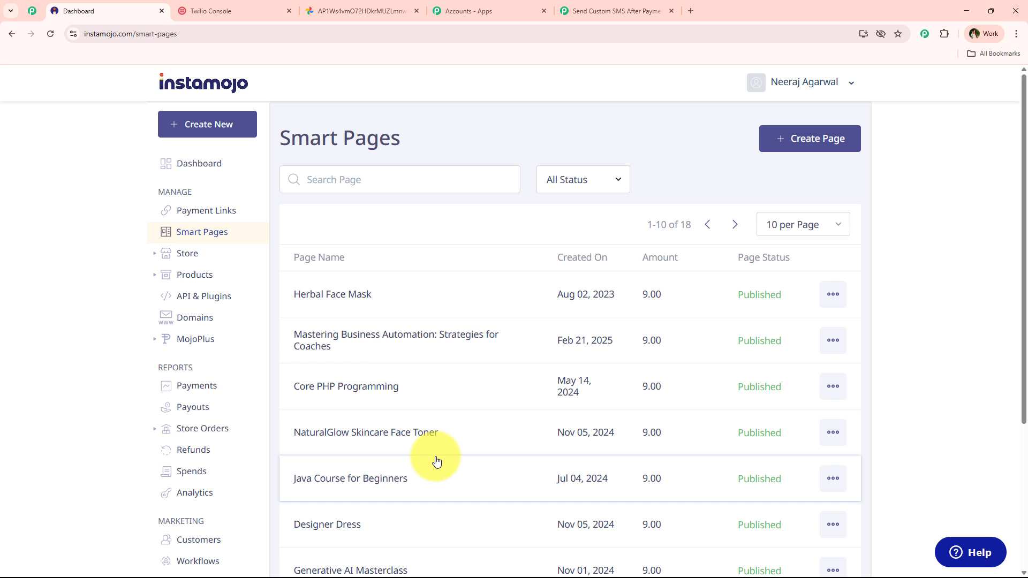
In the Herbal Face Mask page settings, enable Add Webhook and paste the Pabbly URL
click(838, 305)
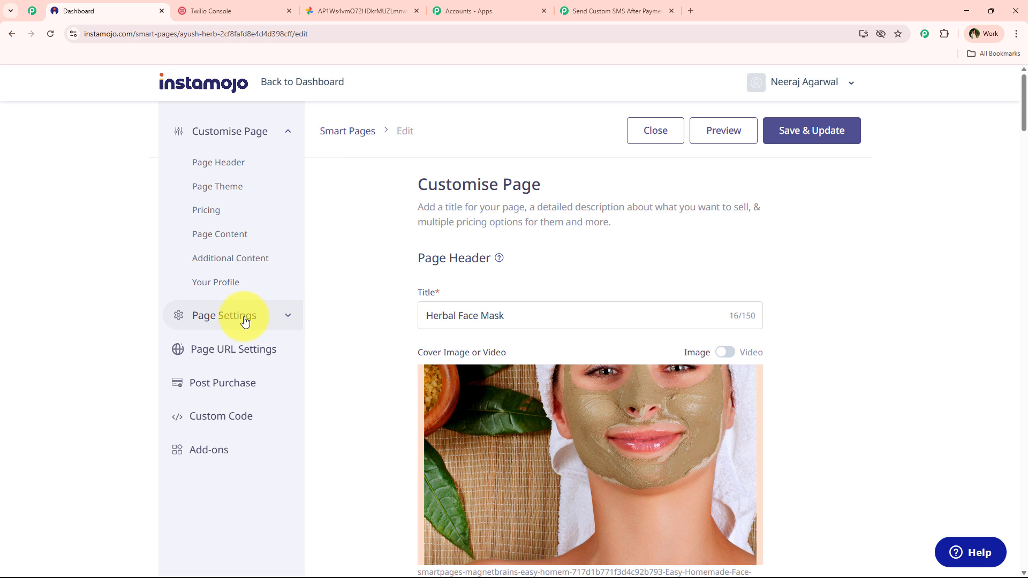
click(245, 321)
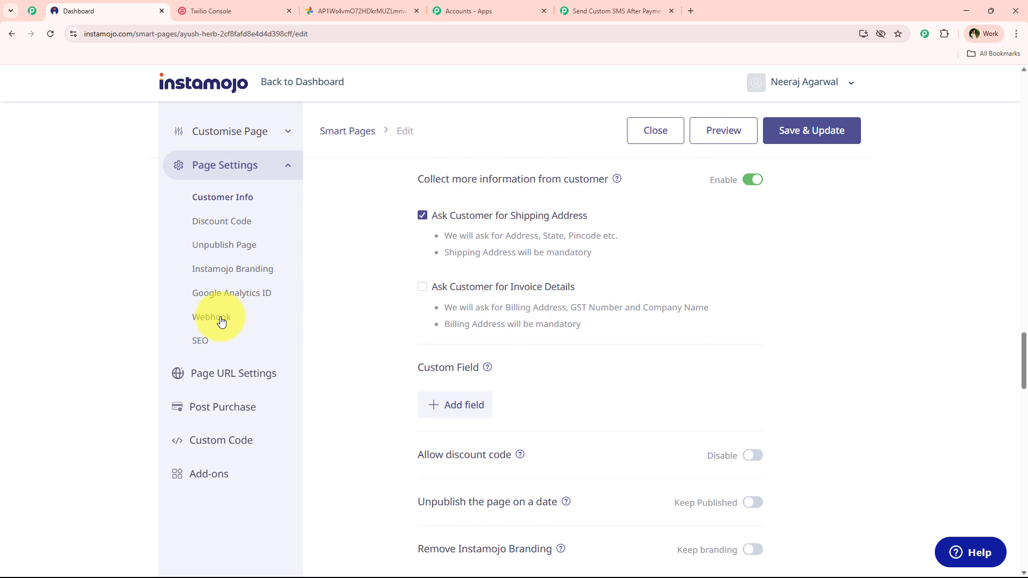
click(221, 321)
scroll(362, 313, up, 3)
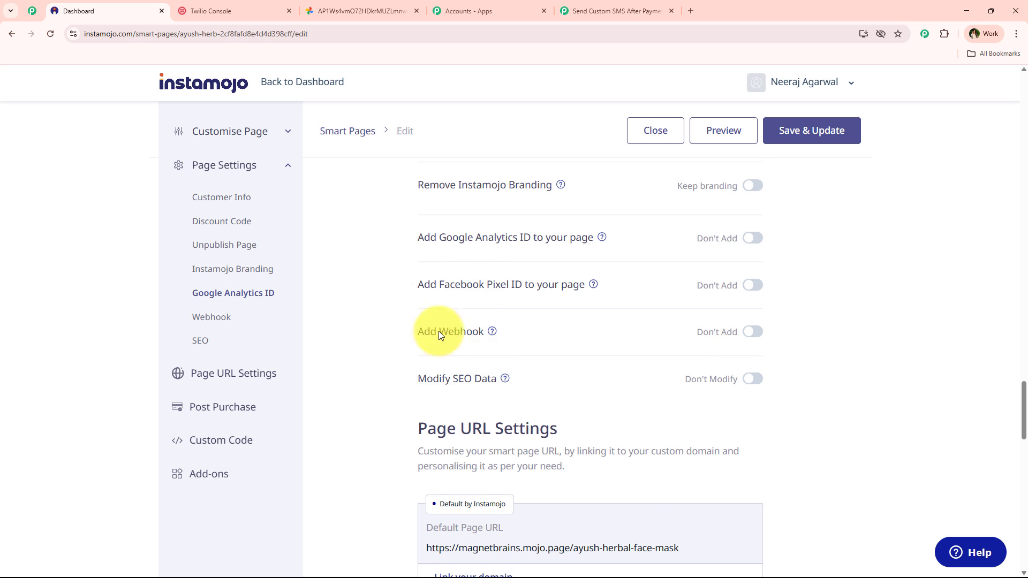
click(752, 333)
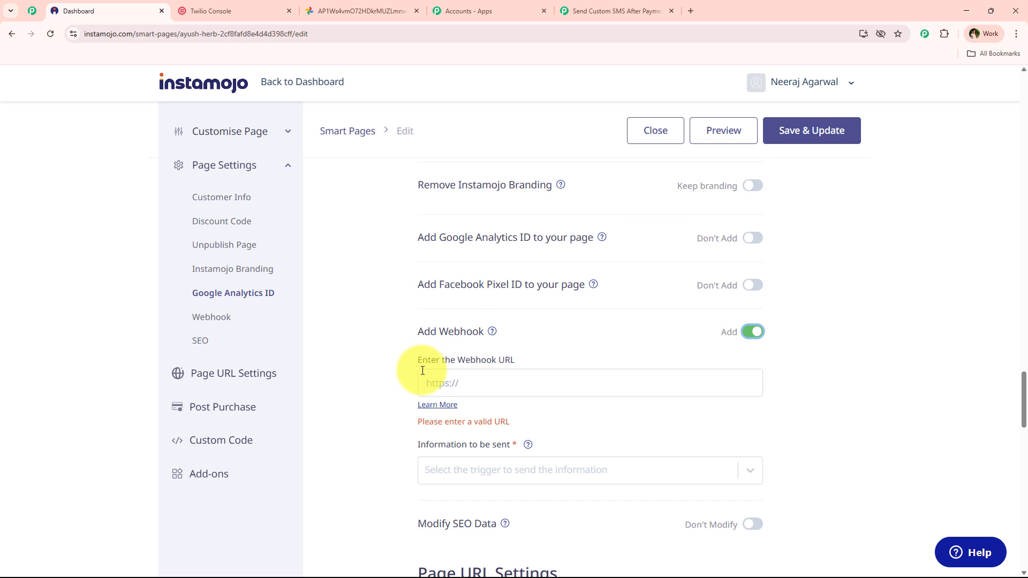
click(445, 253)
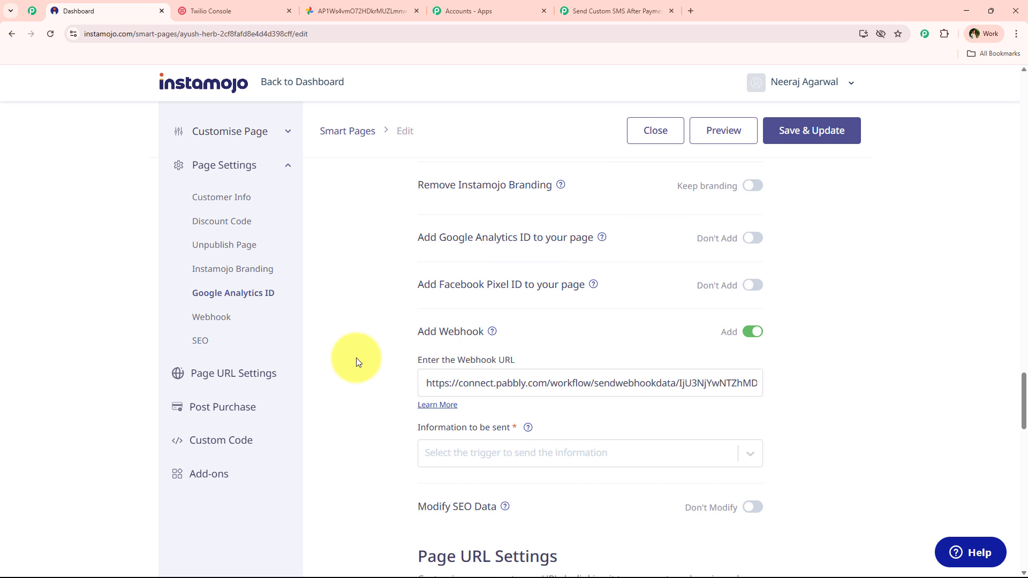
Send the webhook on Successful Payments and save the updated page
scroll(355, 358, down, 1)
scroll(356, 358, down, 1)
drag(418, 321, 517, 337)
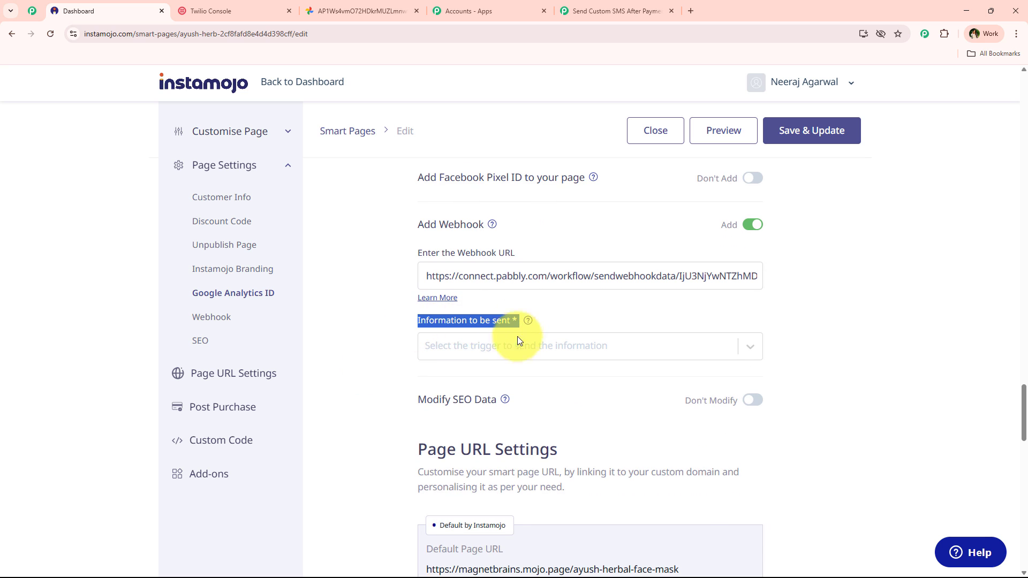
click(488, 349)
click(661, 386)
click(390, 335)
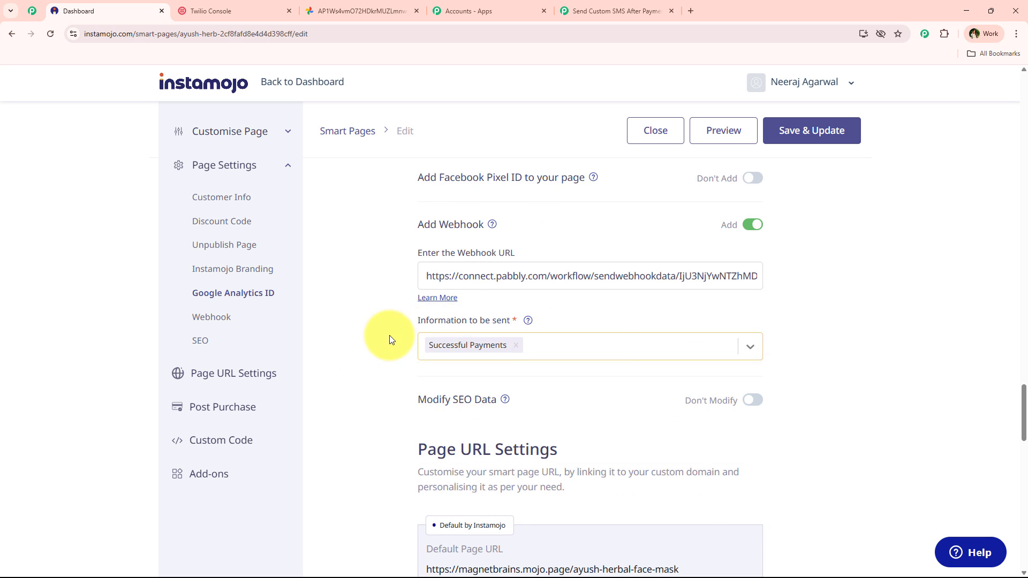
click(825, 131)
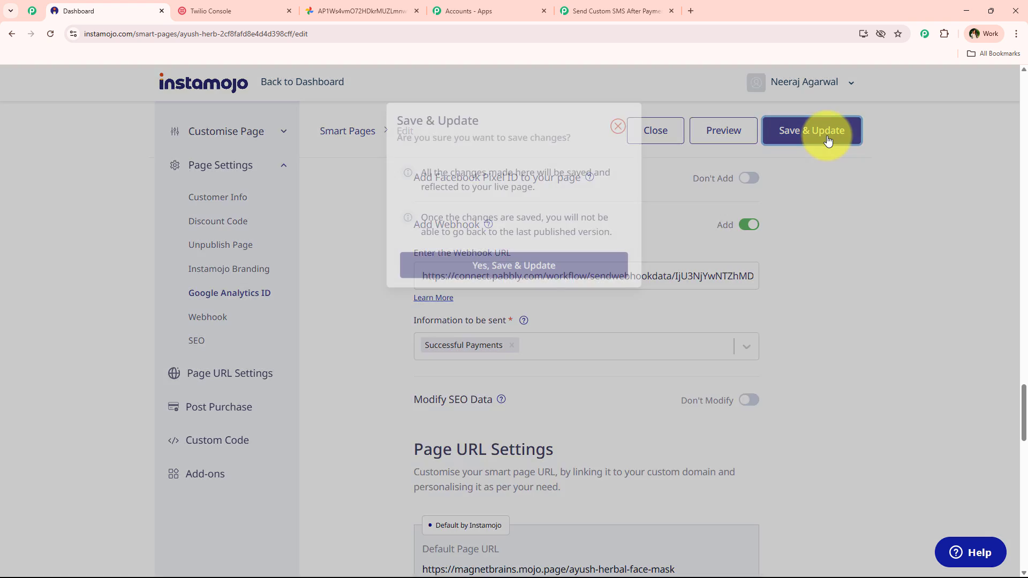
click(483, 273)
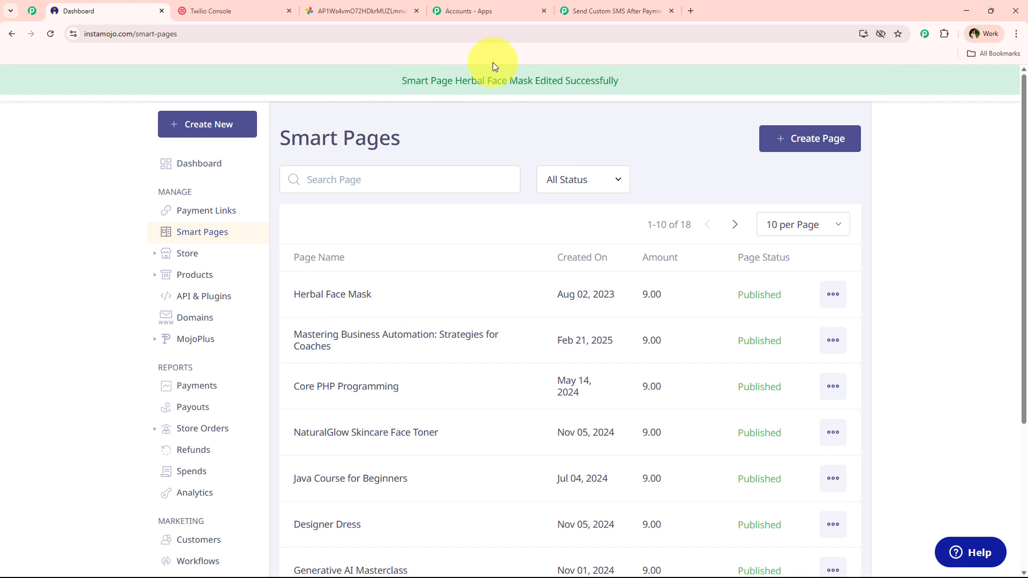
Reopen the Herbal Face Mask page settings to verify the saved webhook URL
click(831, 299)
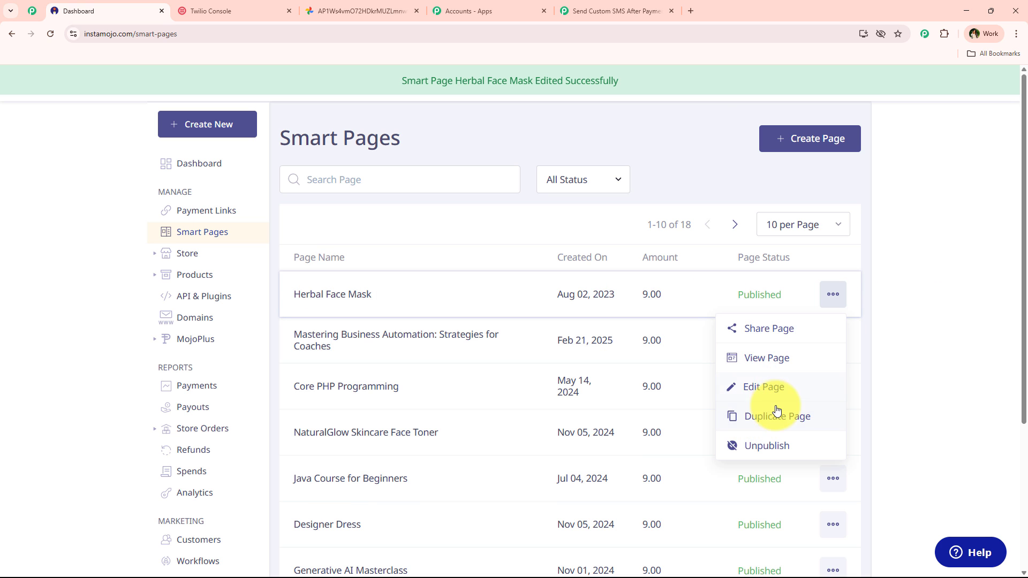
click(782, 395)
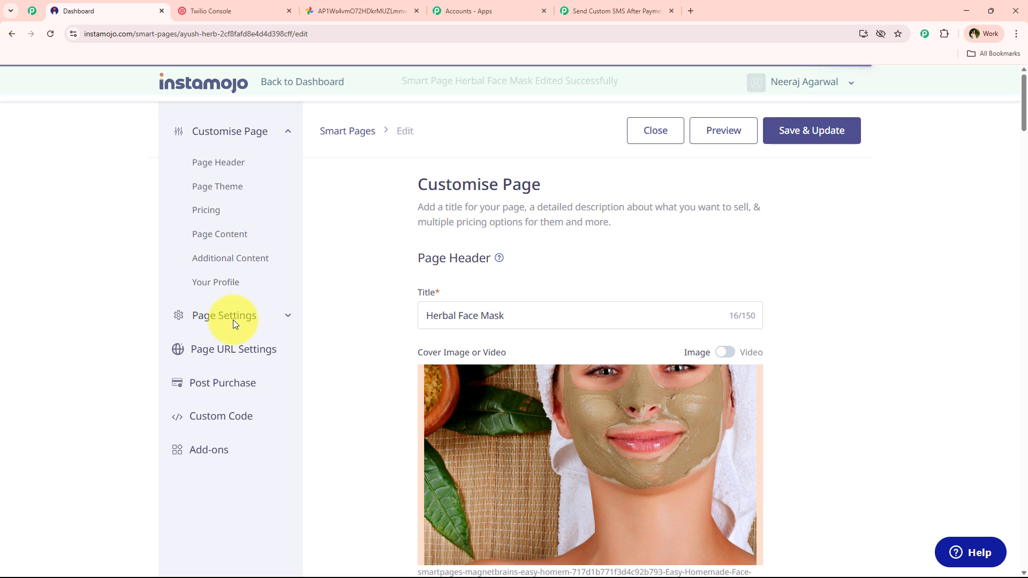
click(233, 320)
scroll(401, 343, down, 10)
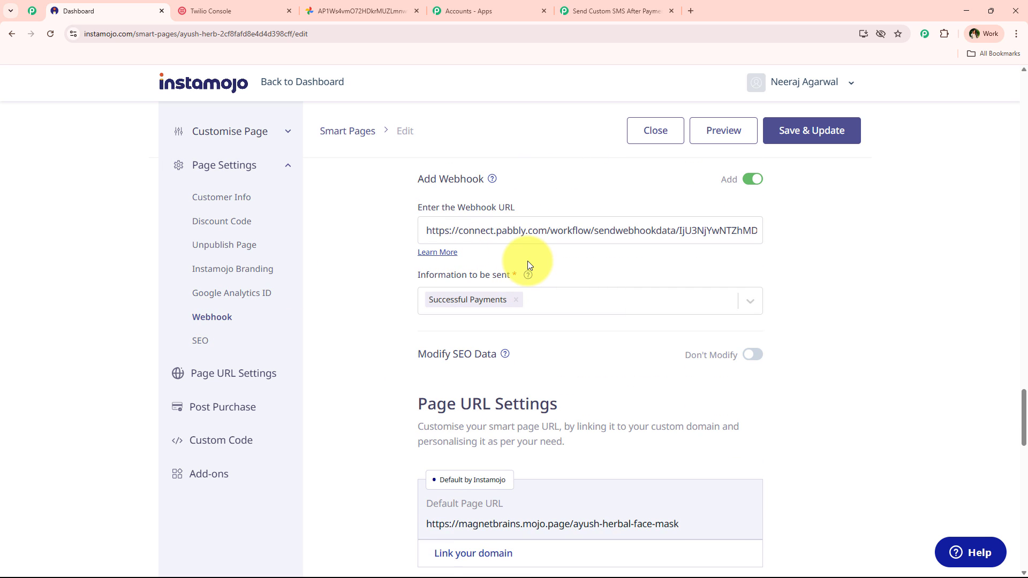
triple_click(541, 232)
click(816, 214)
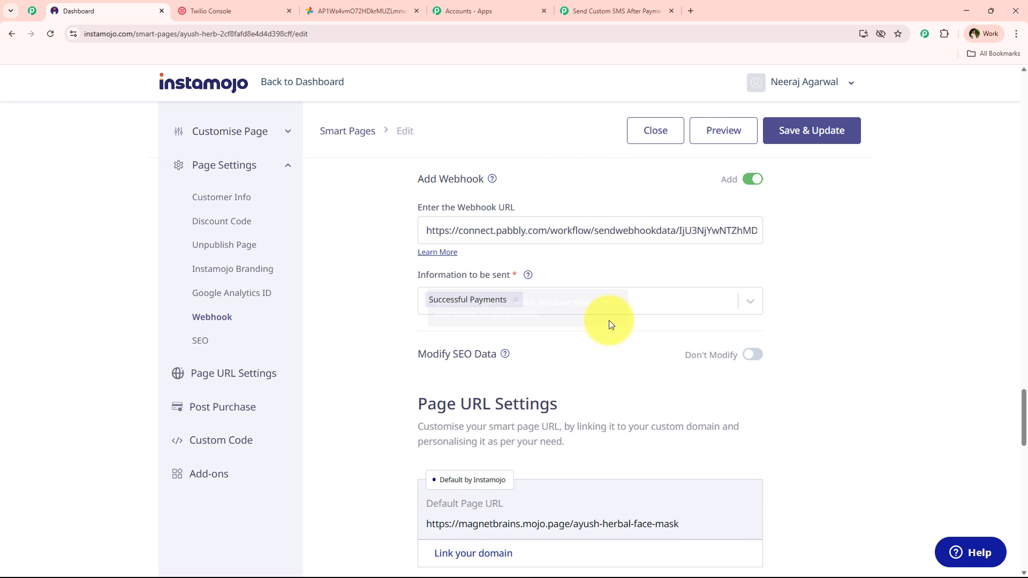
Set the Pabbly trigger waiting for a webhook response, then return to the Instamojo tab
click(634, 2)
scroll(608, 358, down, 2)
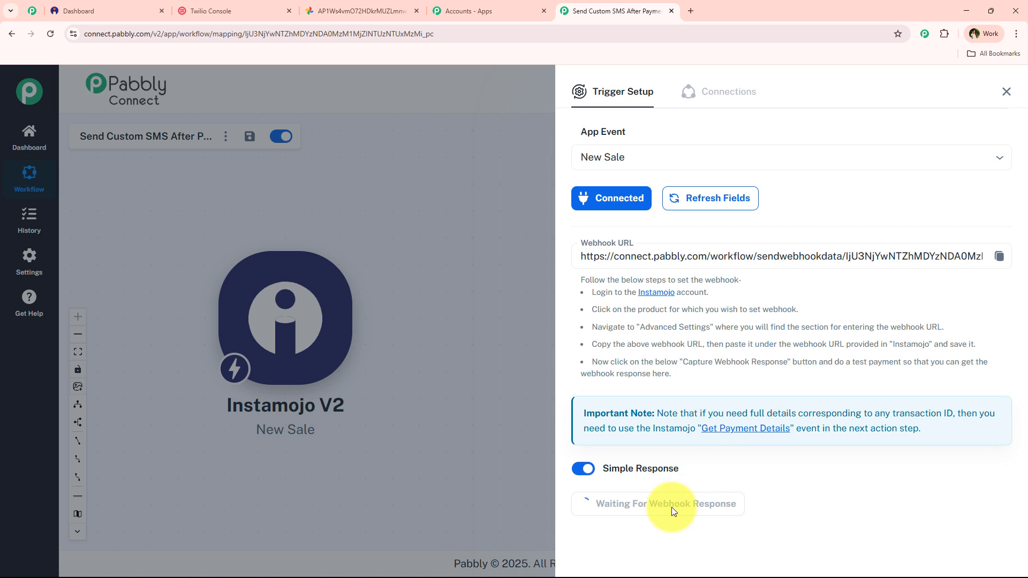
drag(852, 363, 909, 362)
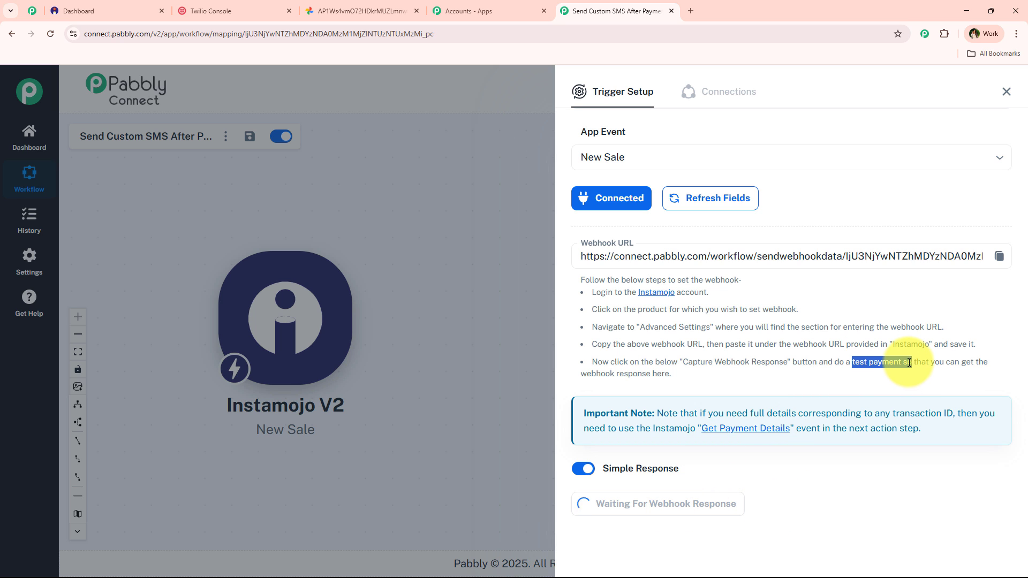
click(89, 11)
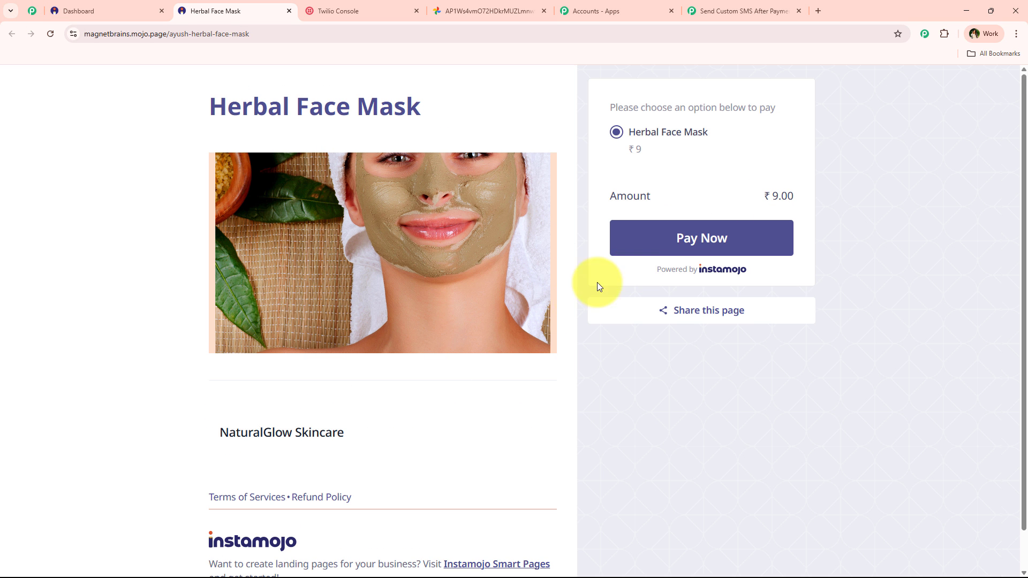
Buy the Herbal Face Mask, filling the buyer's name, e-mail and mobile number from saved details
click(721, 236)
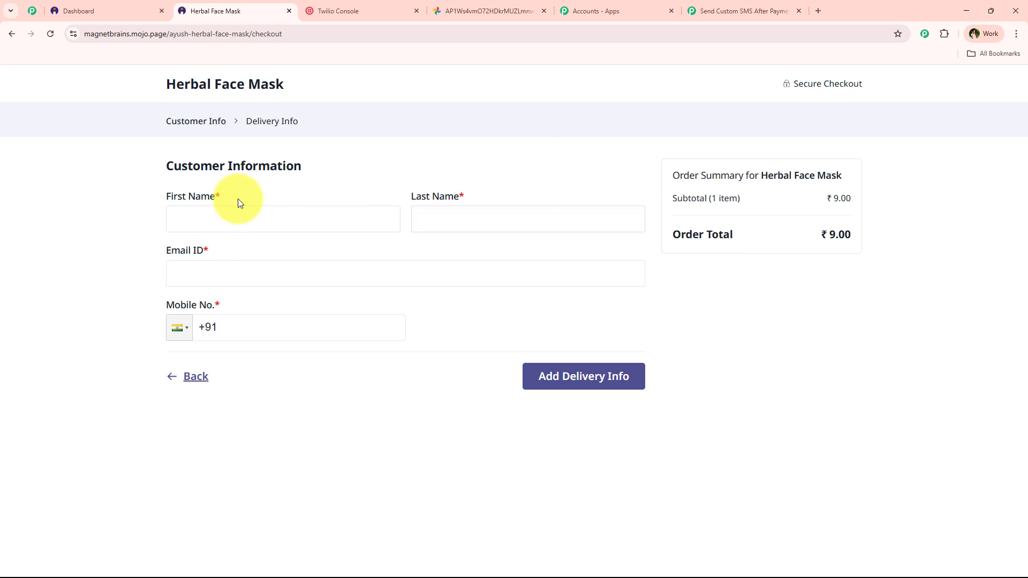
click(274, 218)
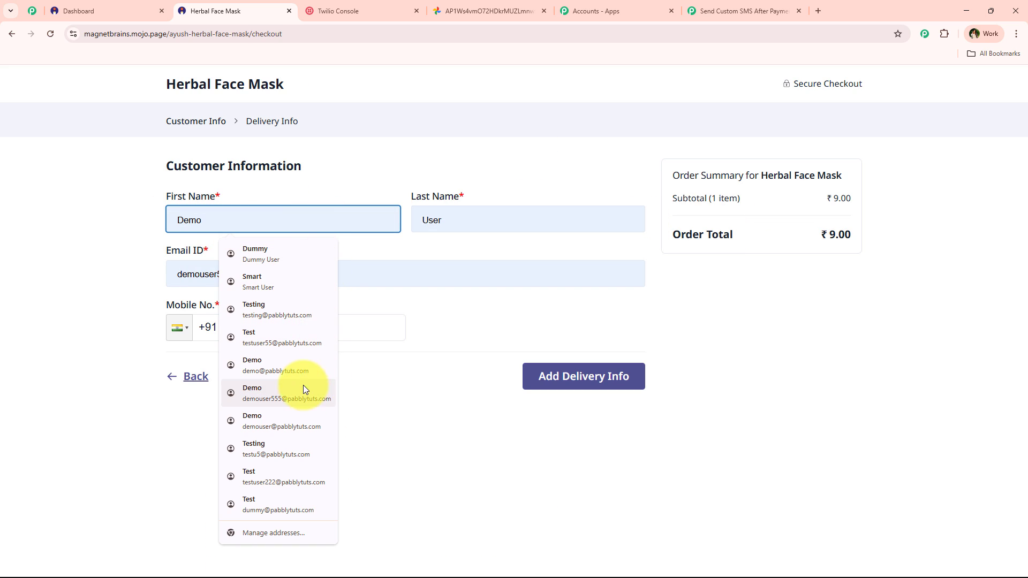
click(320, 369)
click(296, 329)
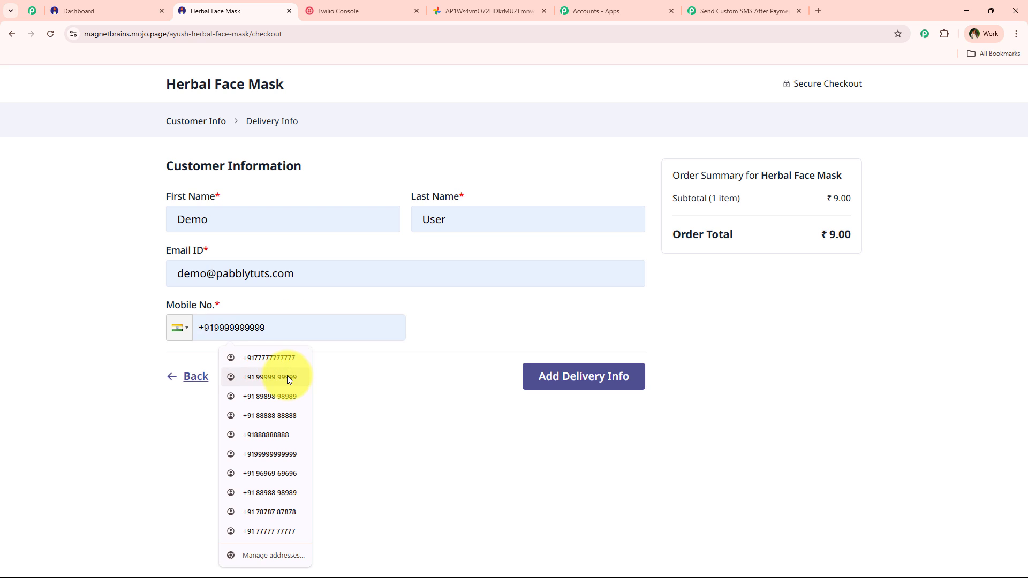
click(287, 377)
click(279, 336)
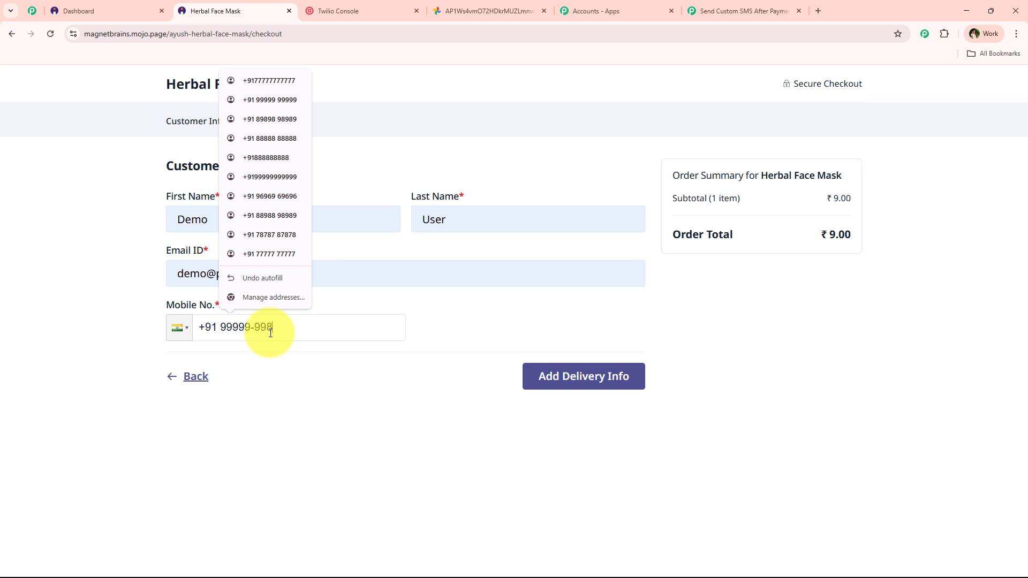
click(267, 328)
click(602, 383)
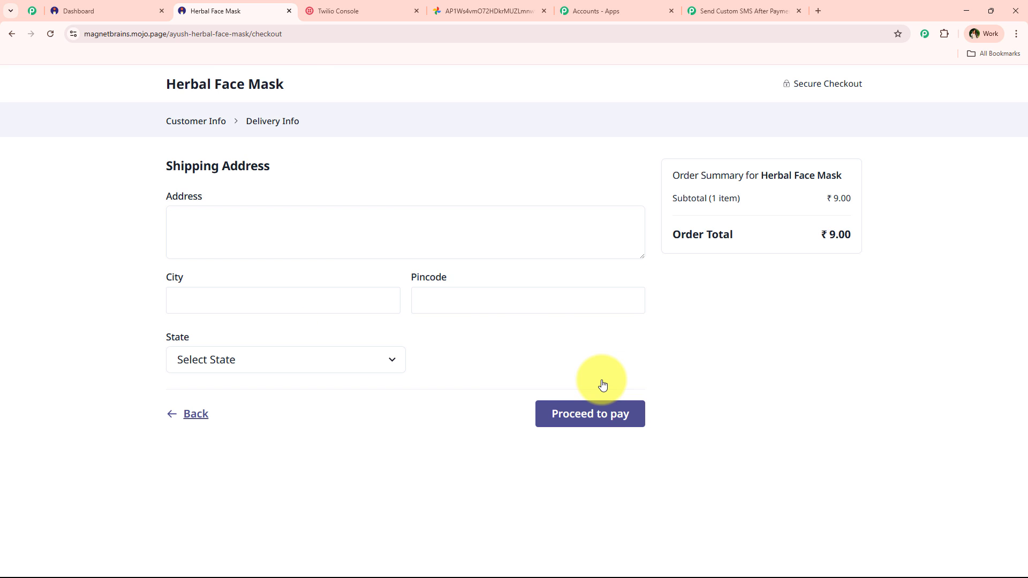
Fill the shipping address from saved details and submit the ₹9 card payment
click(354, 225)
click(285, 316)
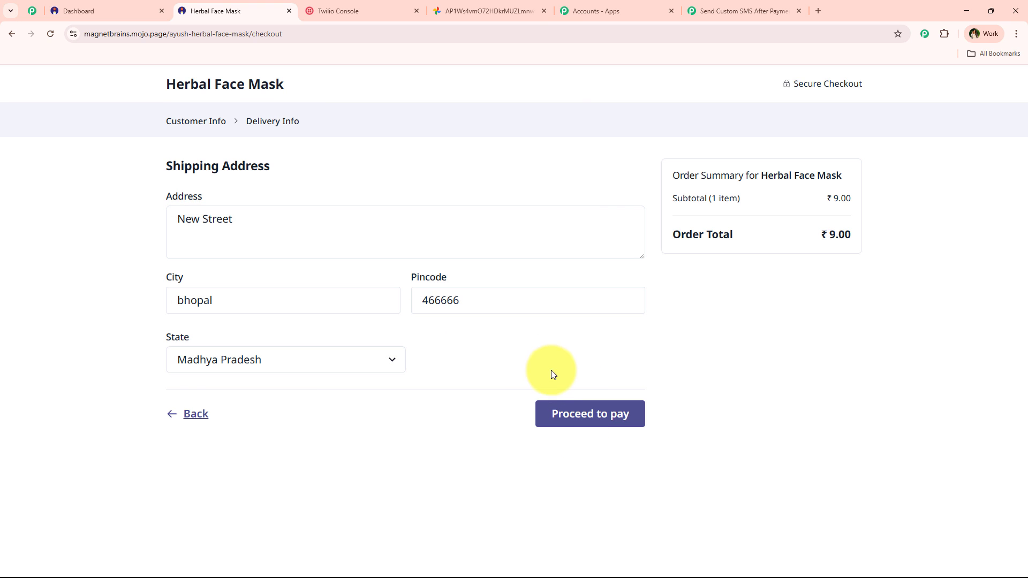
click(546, 412)
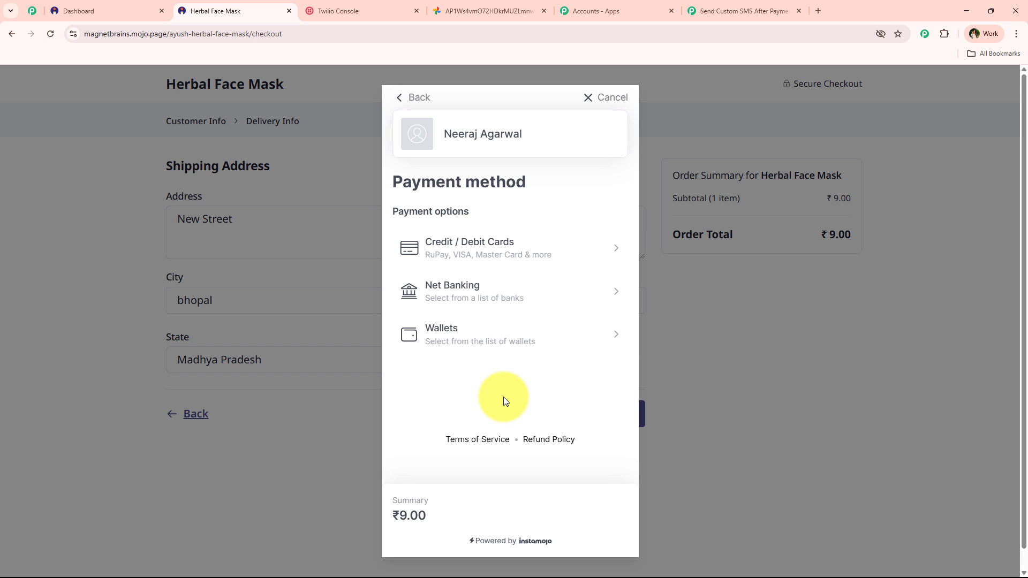
click(521, 256)
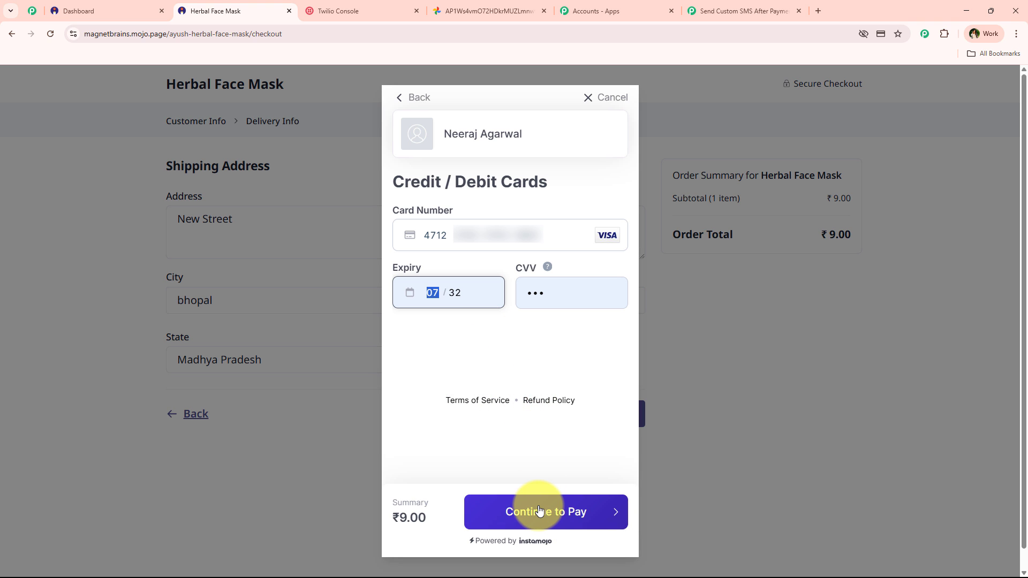
click(539, 509)
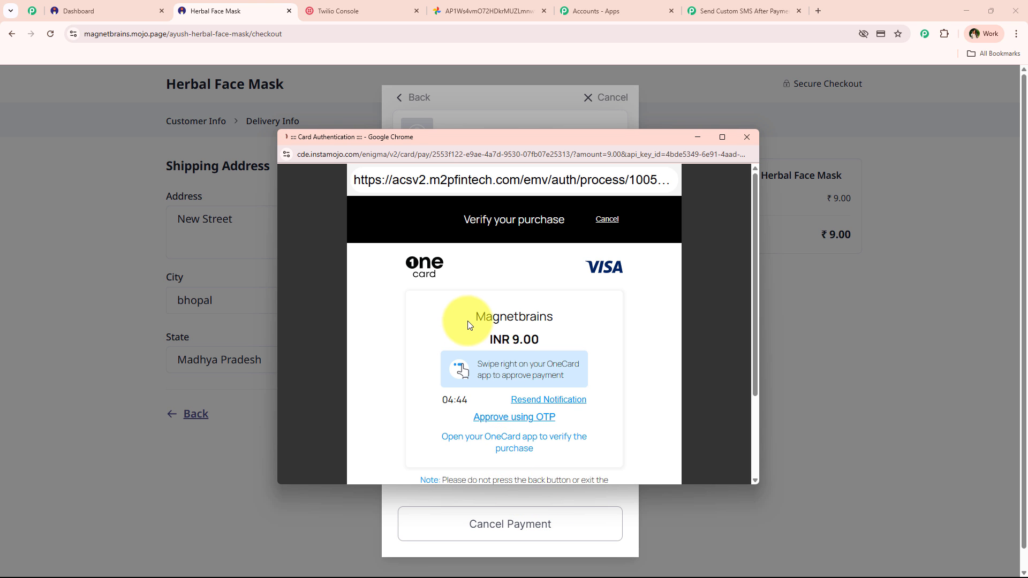
scroll(468, 320, down, 2)
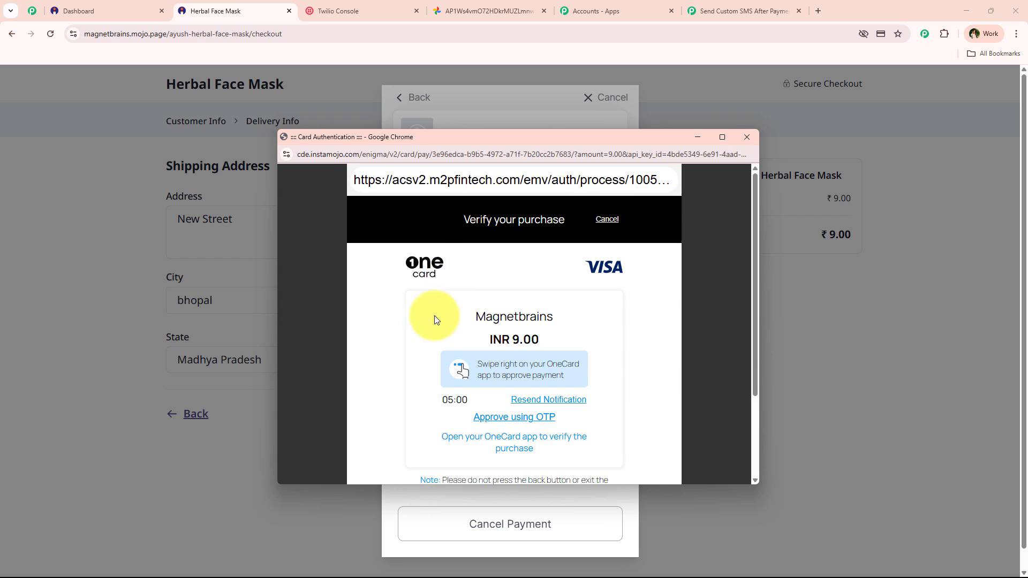
scroll(612, 385, down, 2)
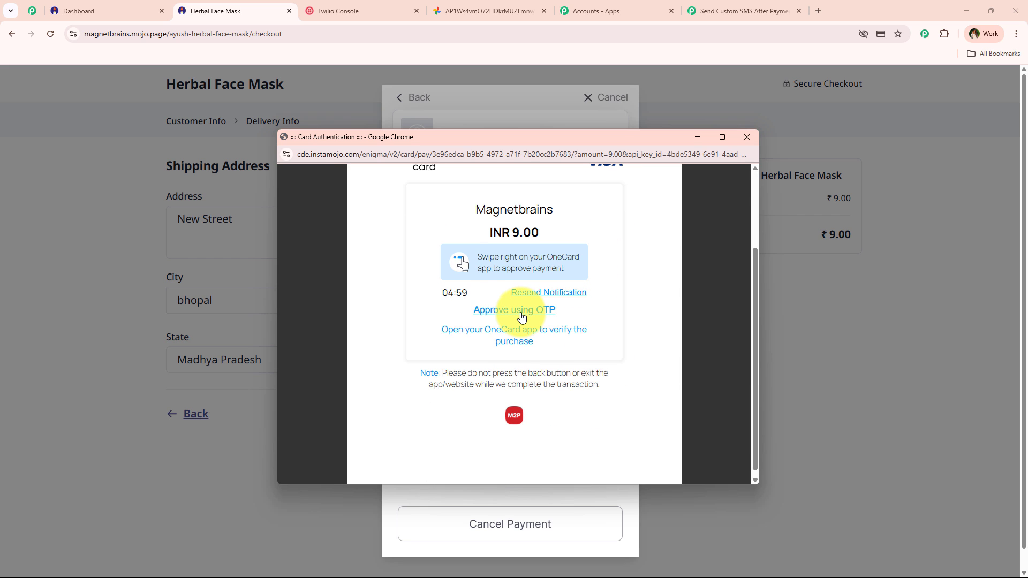
Approve the payment by entering the SMS one-time code and confirming
click(523, 316)
click(516, 278)
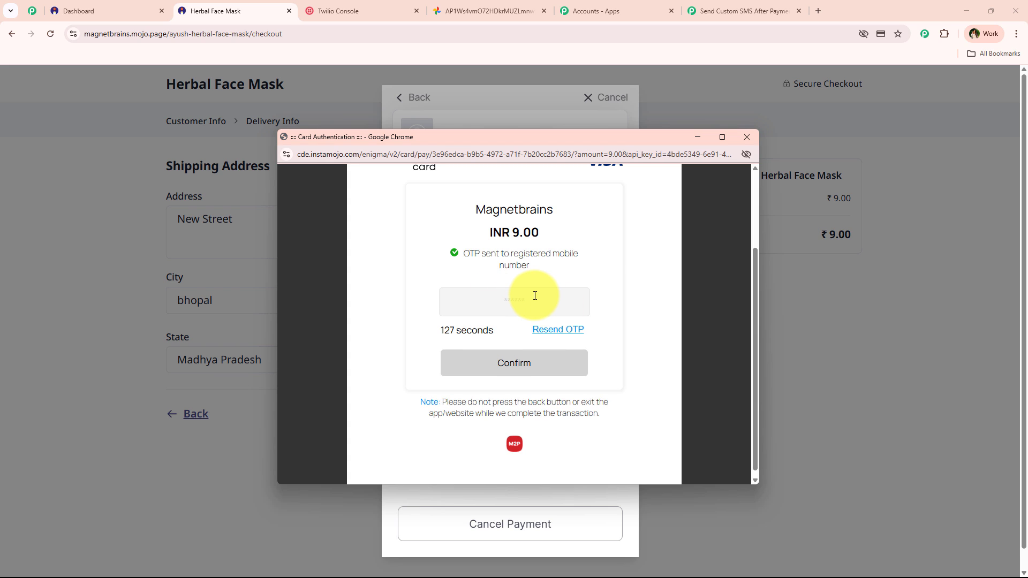
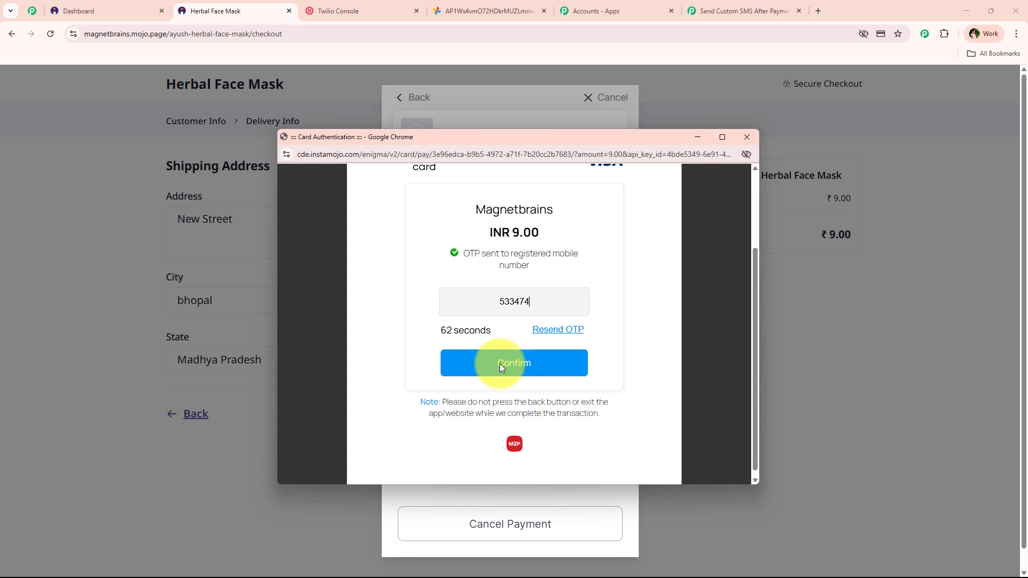
click(528, 362)
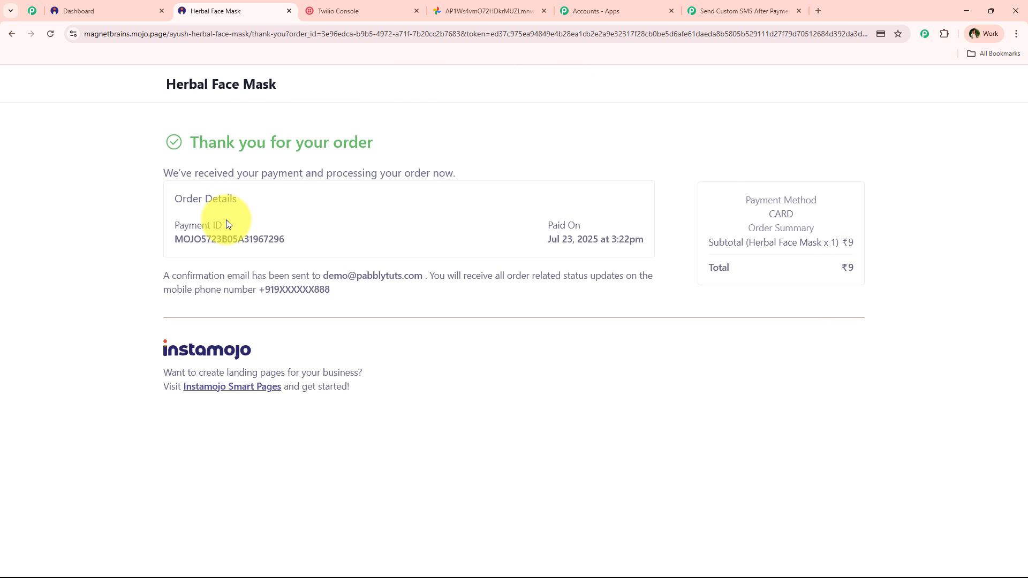
Review the captured sale response's buyer phone and e-mail fields, then close the trigger setup
click(744, 10)
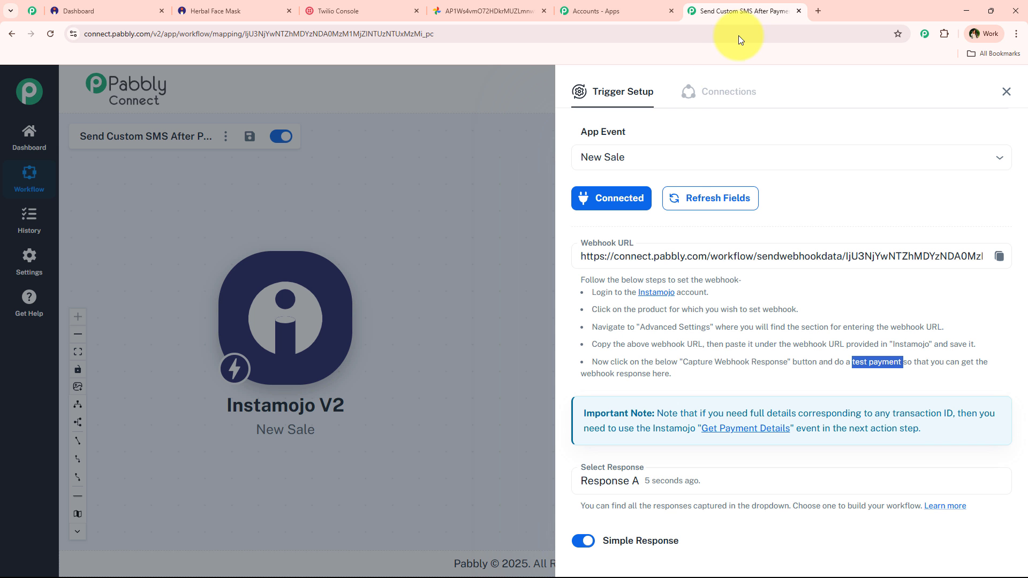
scroll(691, 413, down, 7)
scroll(714, 373, down, 10)
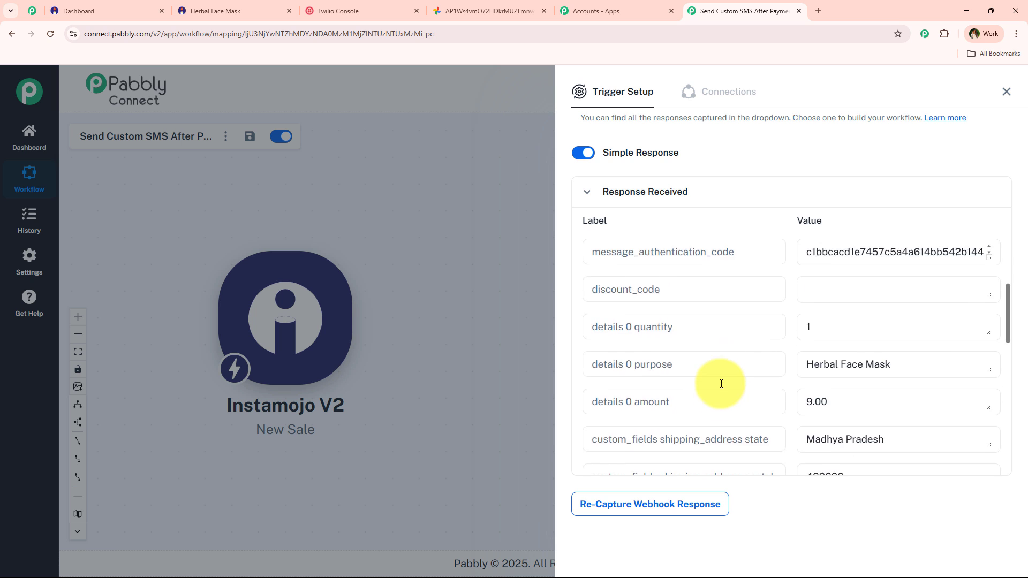
scroll(776, 354, up, 3)
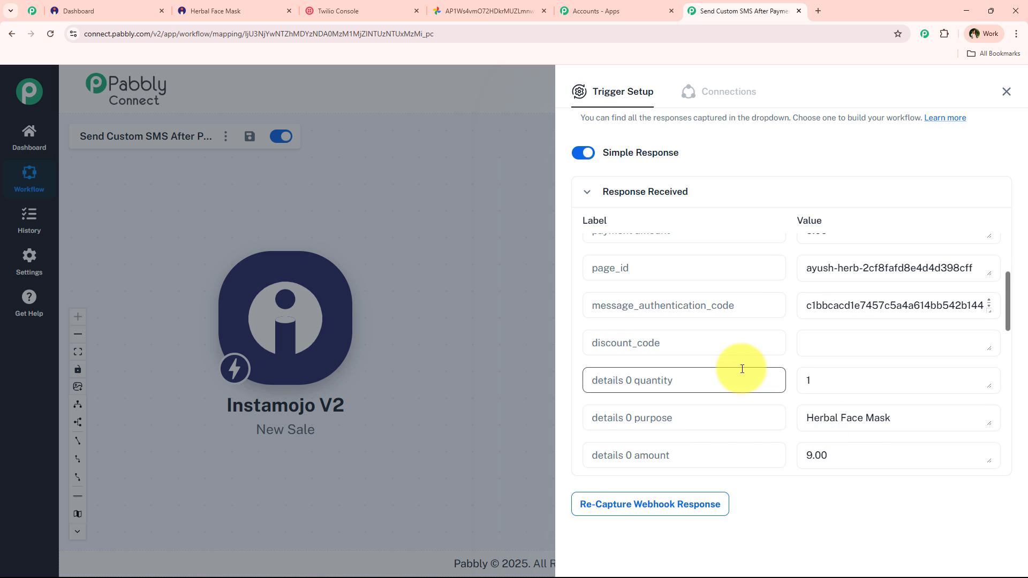
scroll(739, 368, down, 6)
scroll(752, 347, down, 5)
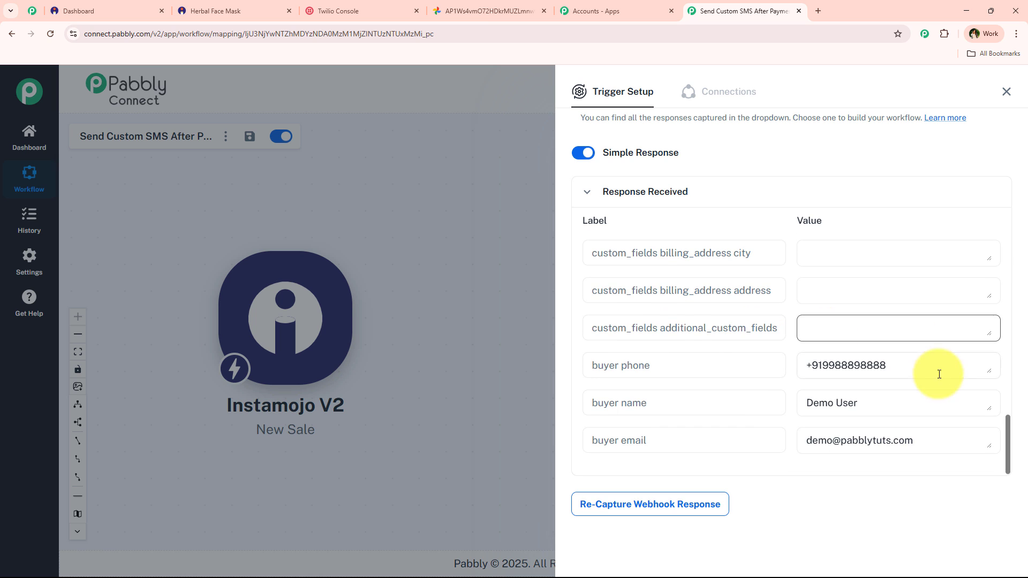
drag(911, 403, 689, 395)
drag(917, 367, 632, 372)
drag(992, 445, 601, 436)
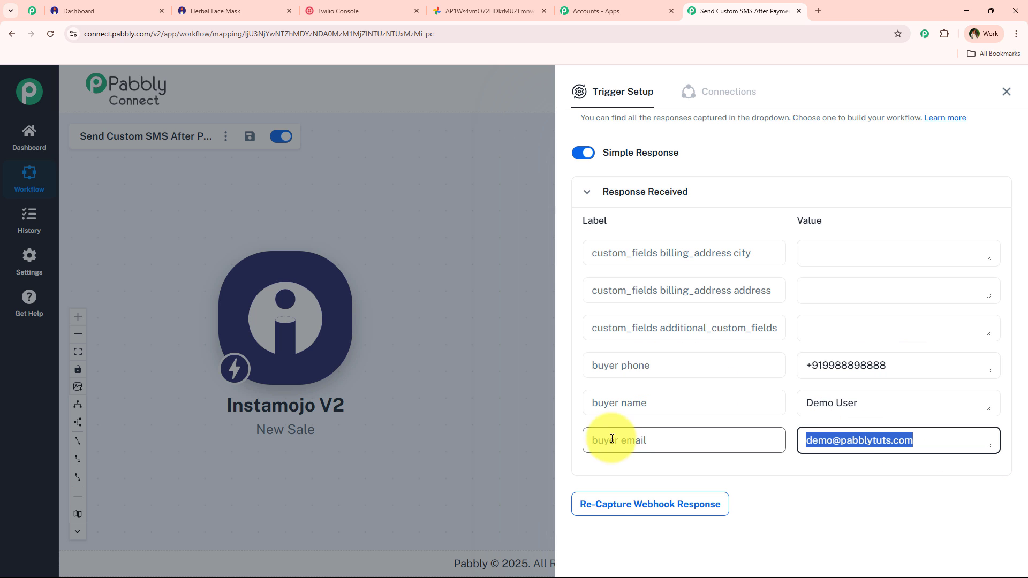
click(1006, 91)
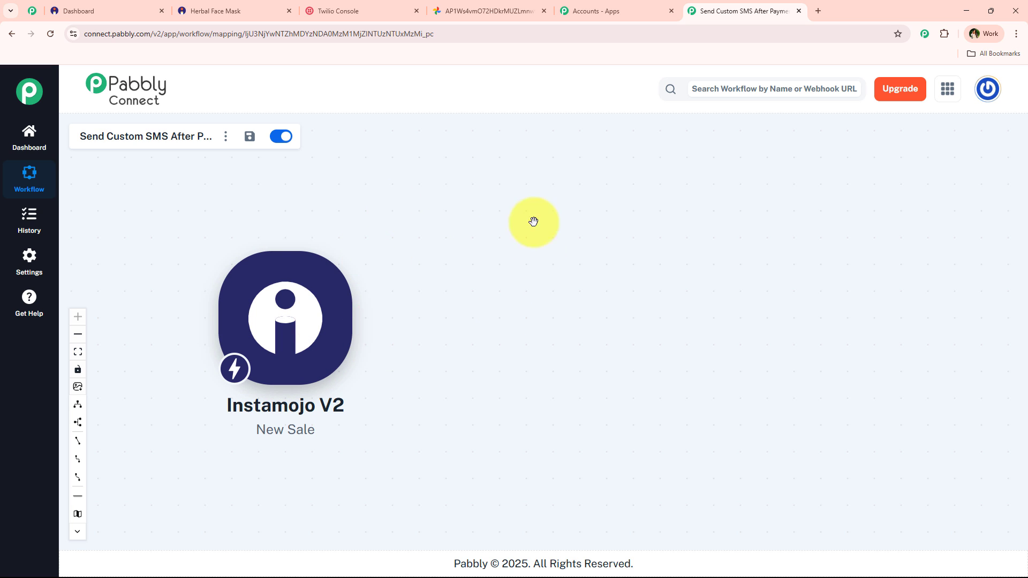
Add a Twilio action after the Instamojo trigger with the Send SMS Message event
mouse_move(346, 318)
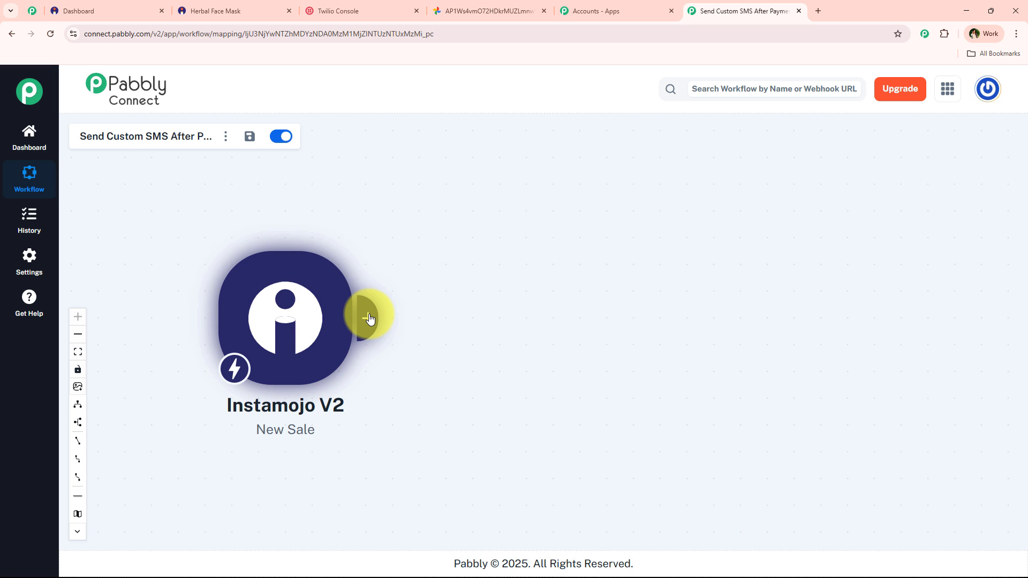
click(369, 319)
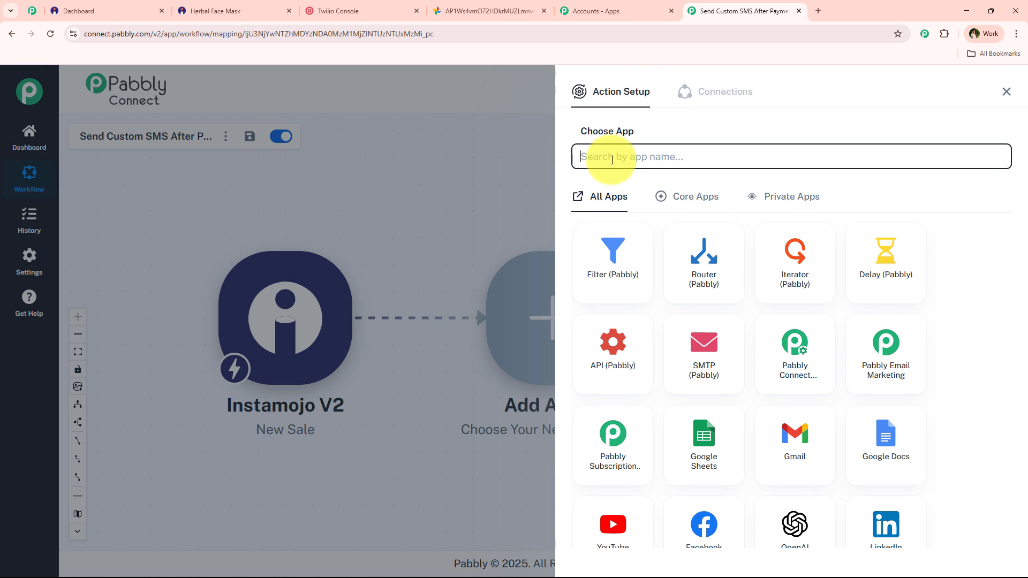
text(T)
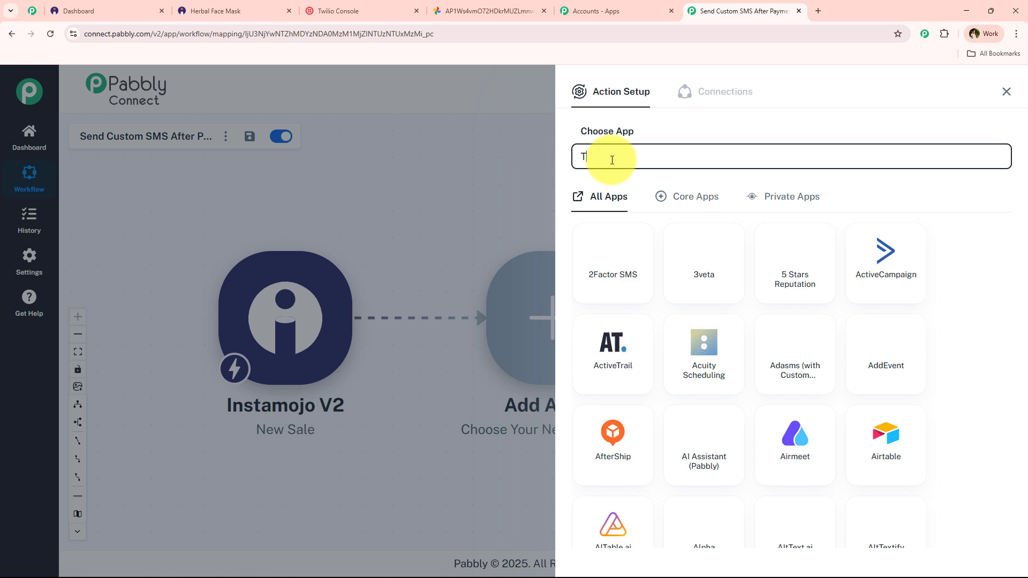
text(w)
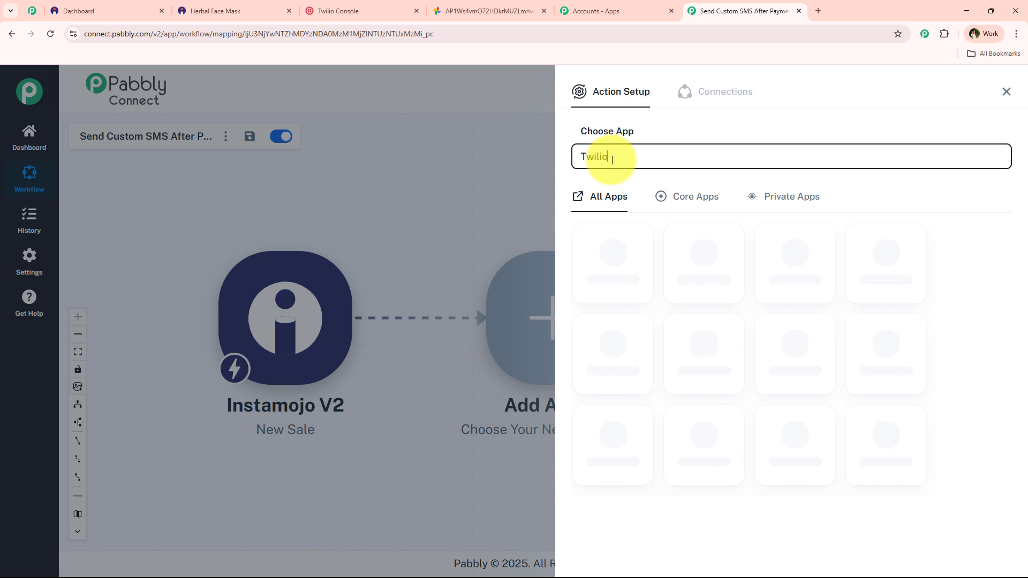
text(ilio)
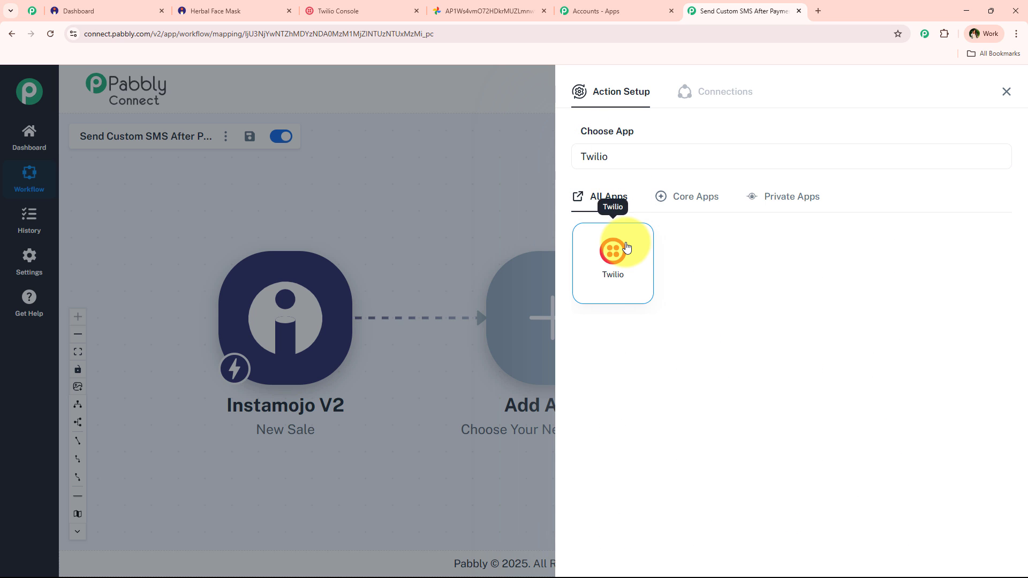
click(616, 250)
click(753, 216)
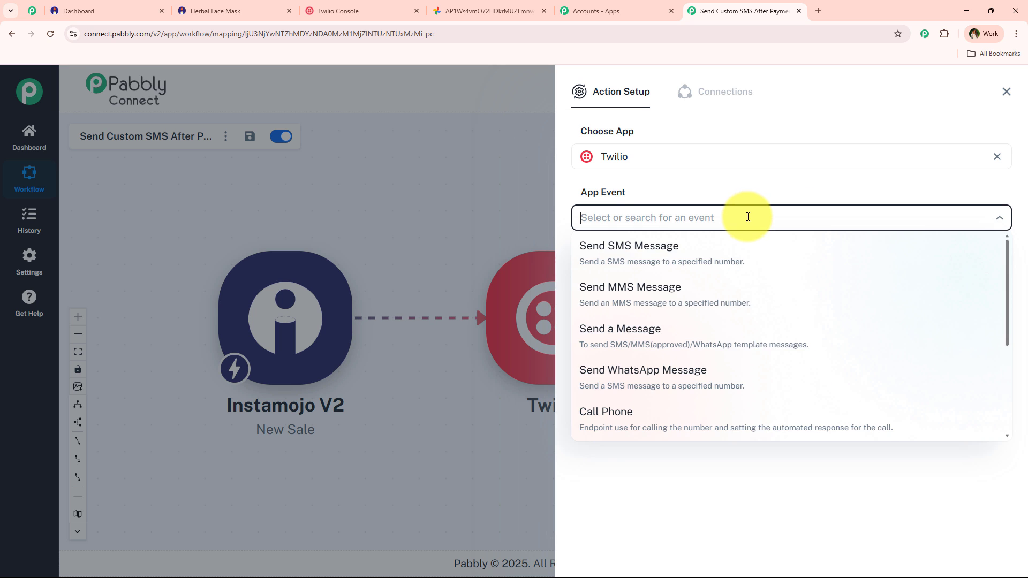
click(716, 253)
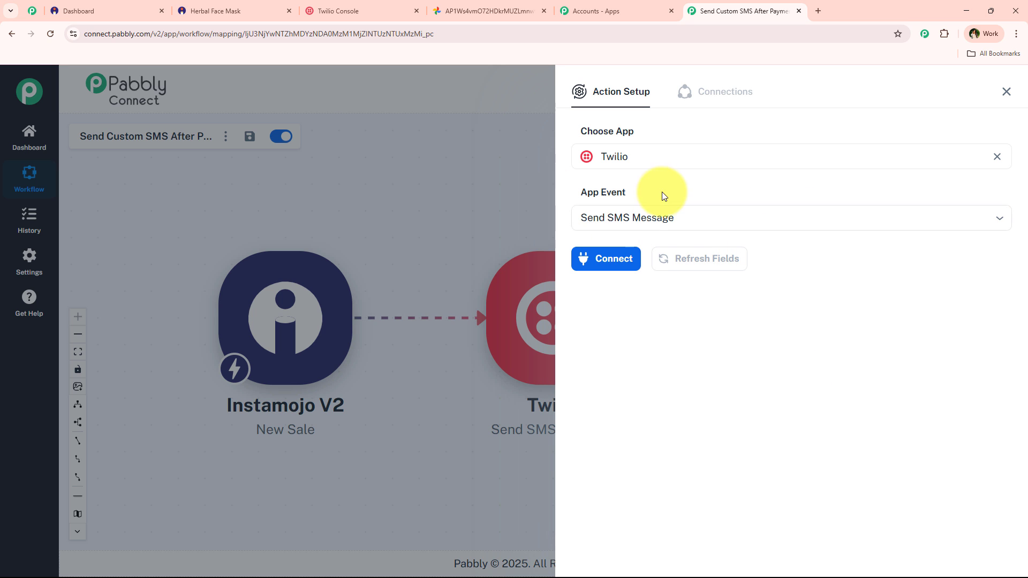
Connect the Twilio action through the existing Twilio #18 connection and save
click(615, 272)
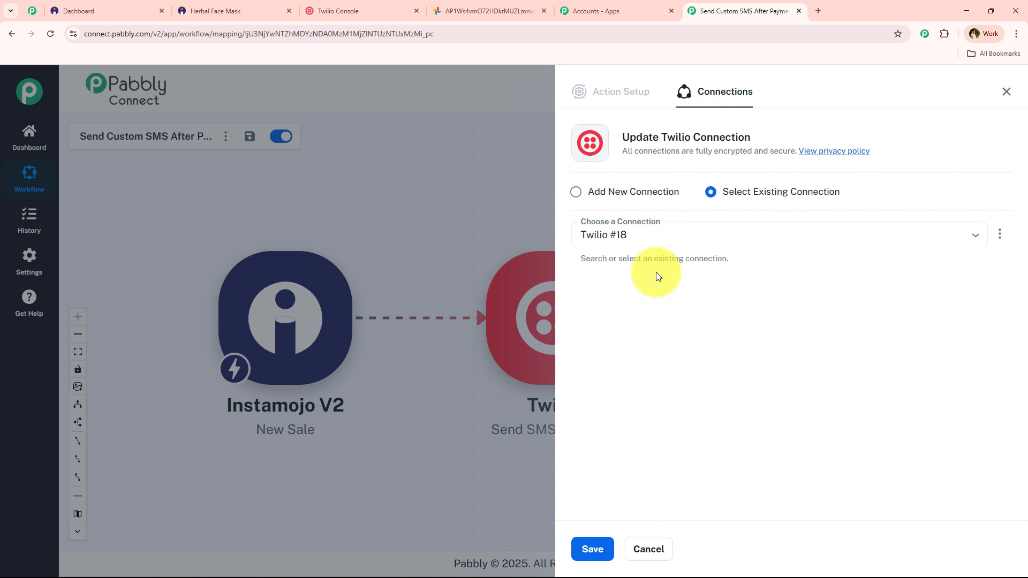
click(660, 194)
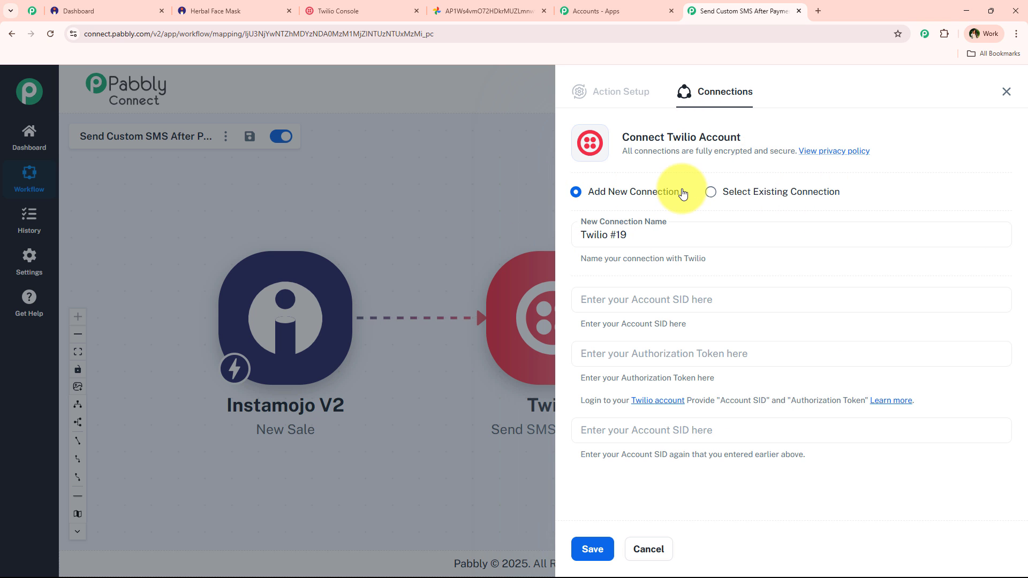
click(683, 297)
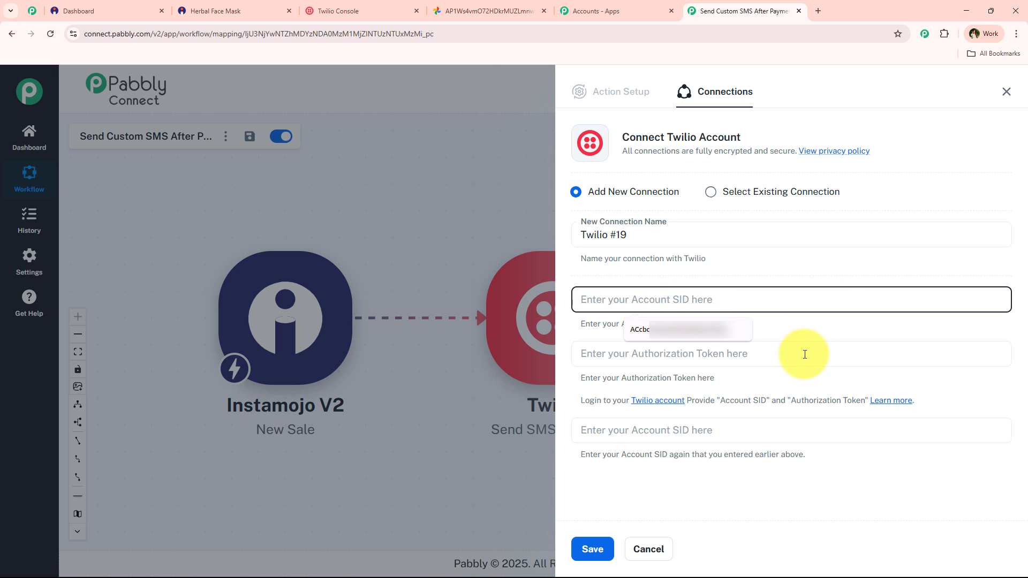
click(750, 354)
click(831, 429)
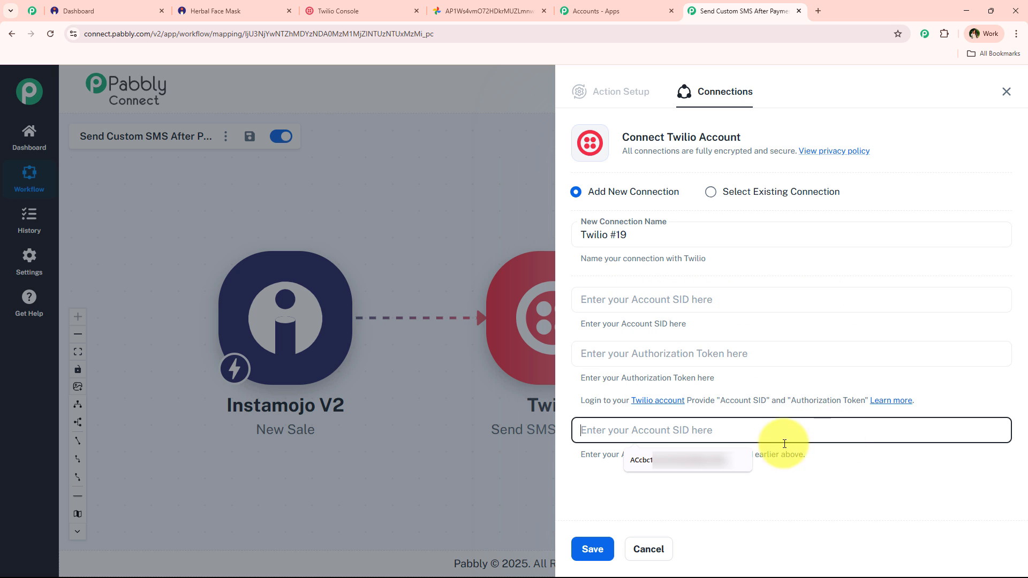
click(819, 460)
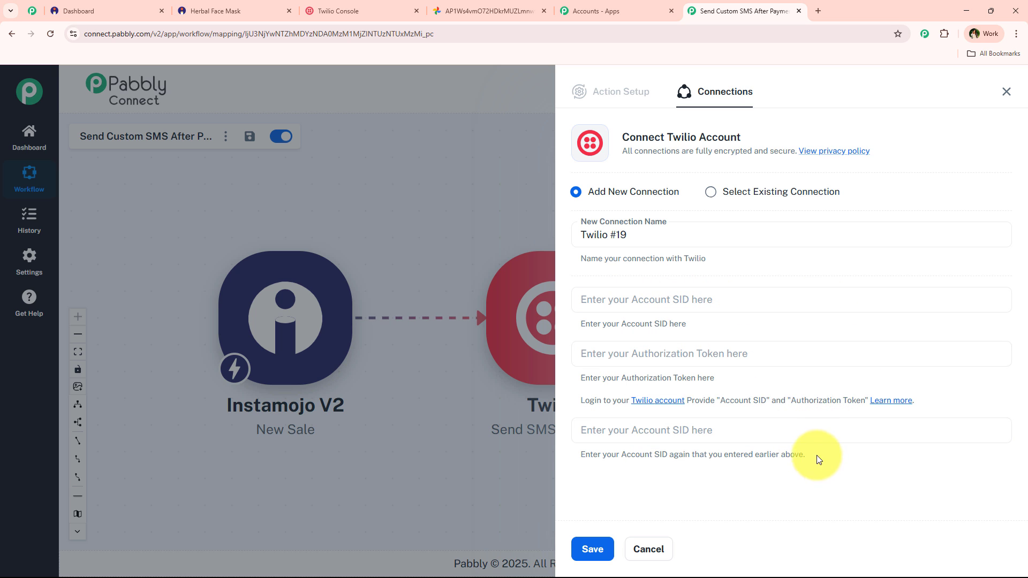
click(375, 11)
scroll(555, 390, down, 10)
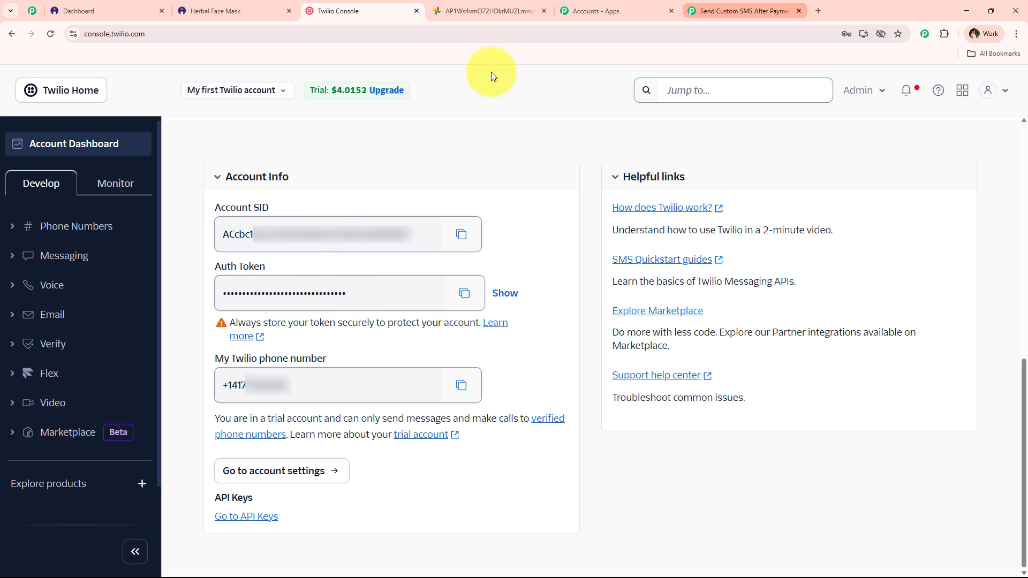
click(750, 10)
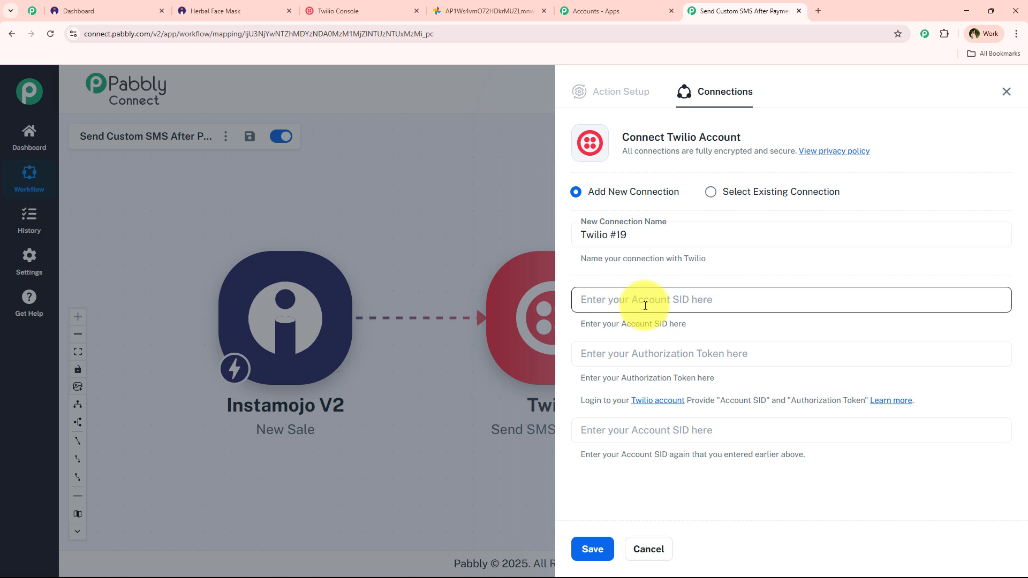
click(749, 200)
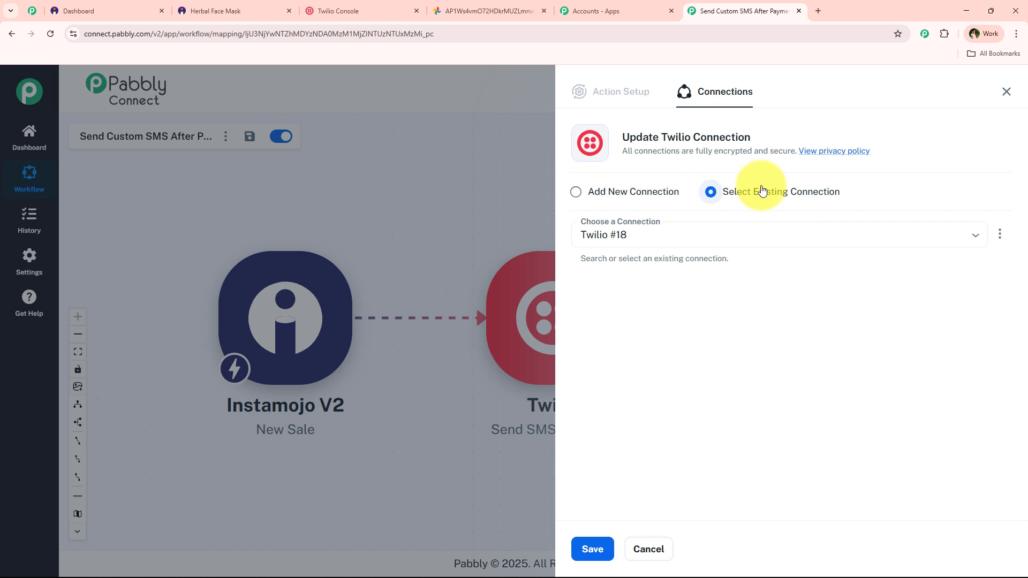
click(593, 549)
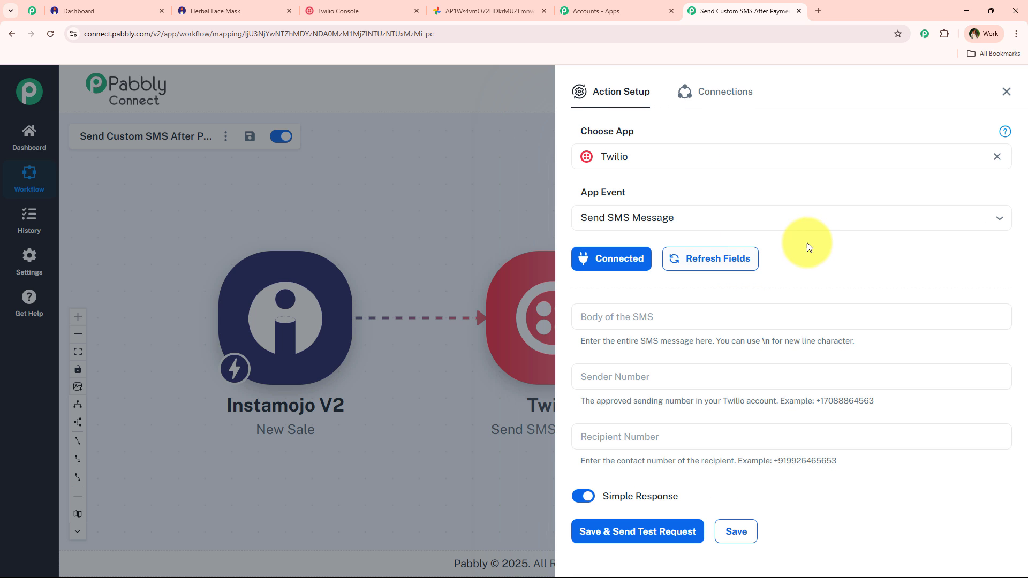
Paste the prepared thank-you message into the SMS body and add a comma after 'Hi'
scroll(810, 247, down, 1)
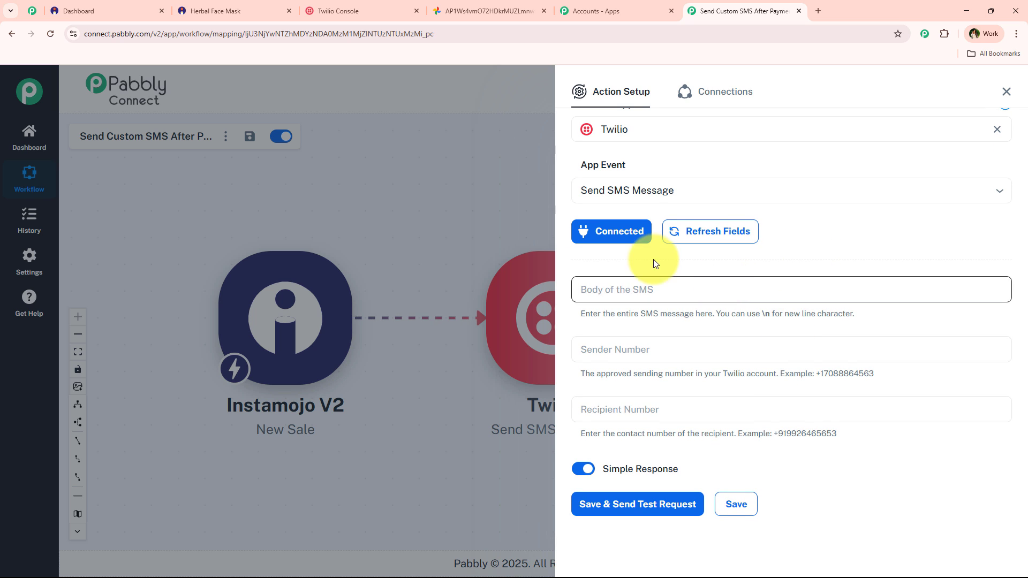
click(663, 290)
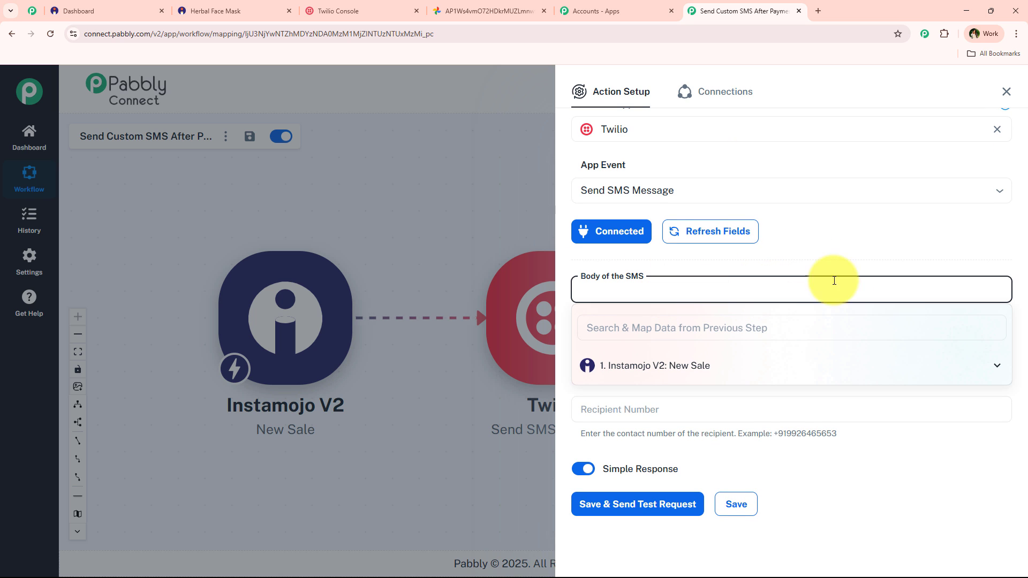
click(453, 7)
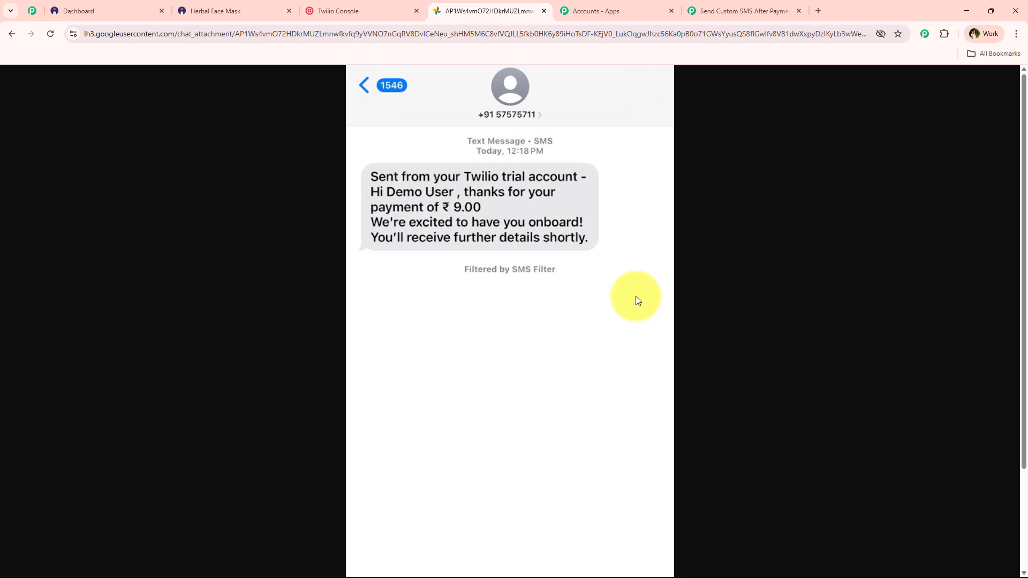
click(739, 11)
click(603, 290)
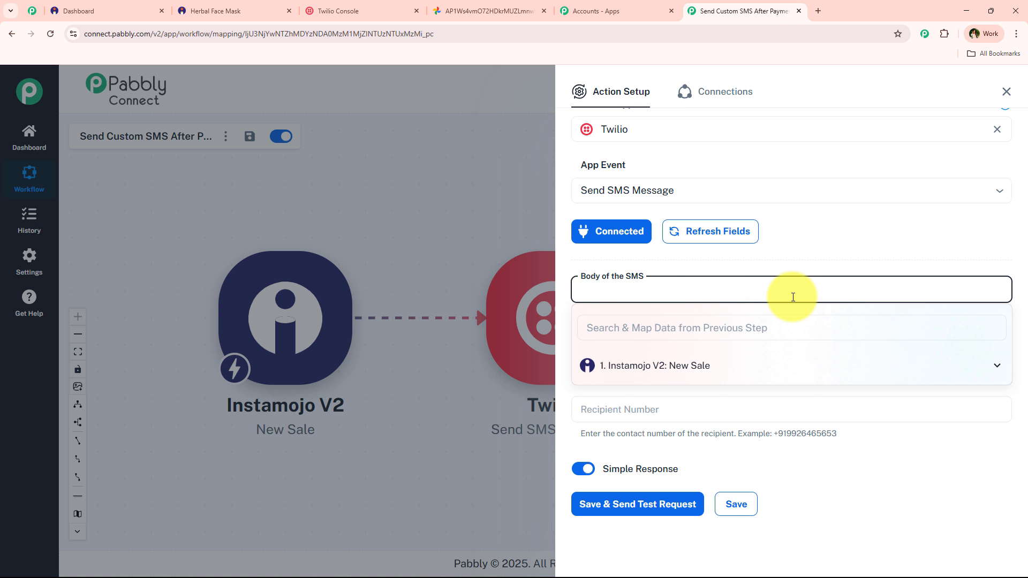
text(Hi , thanks for your payment of ₹ We're excited to have you onboard! You'll receive further details shortly.)
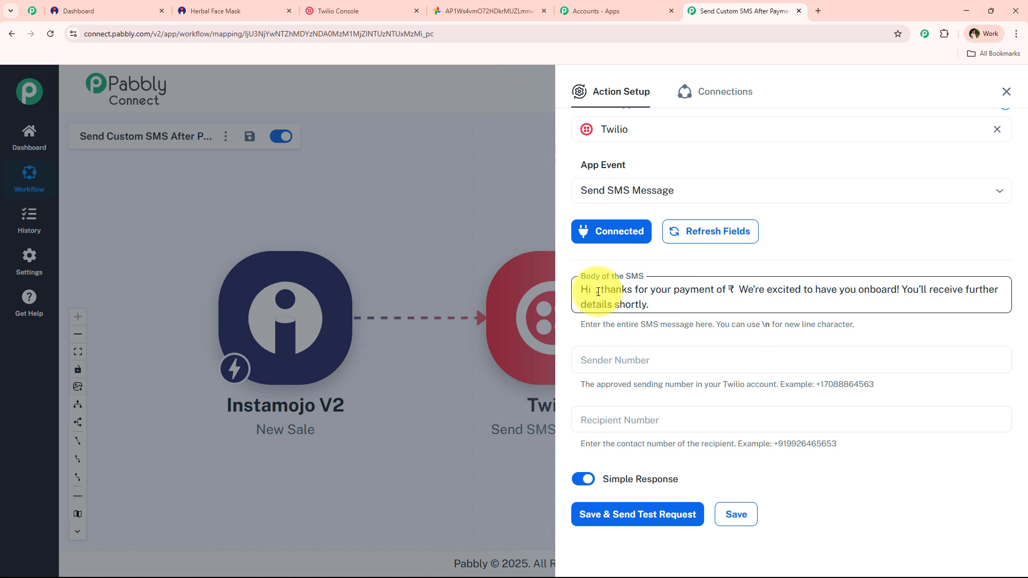
click(599, 292)
text(,)
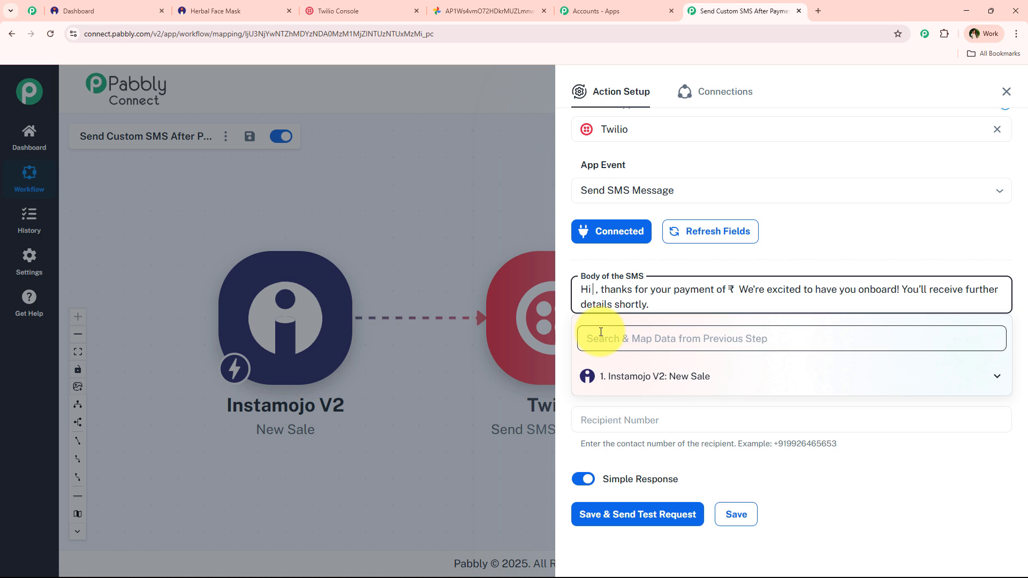
Map the buyer name after 'Hi' and the payment amount after the ₹ sign
click(660, 377)
click(655, 331)
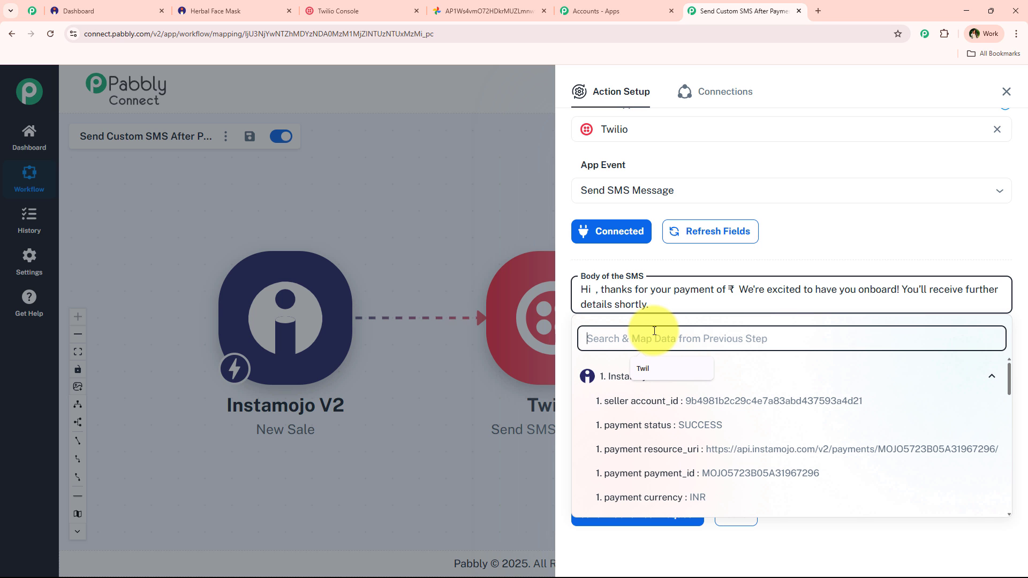
text(nam)
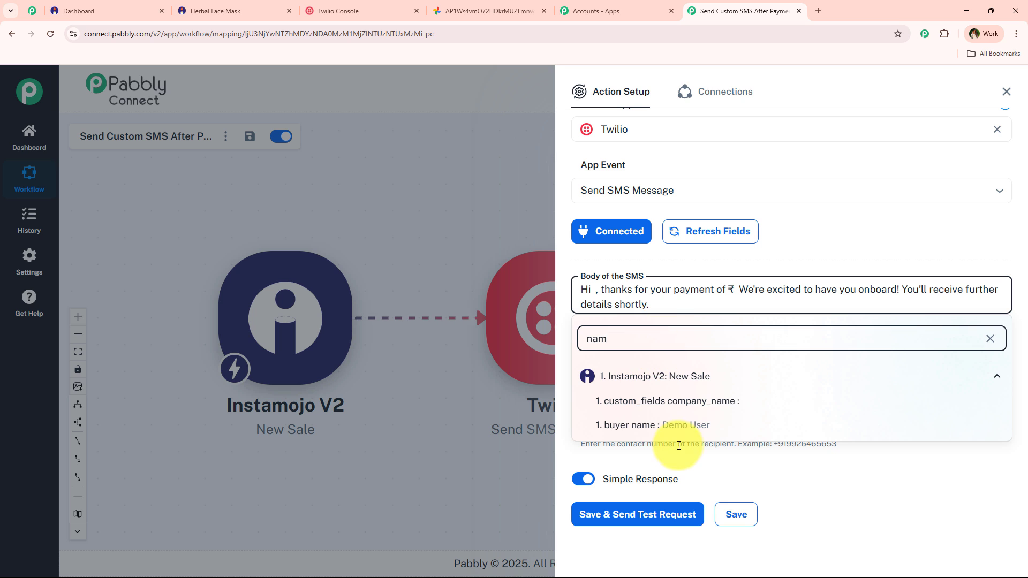
click(666, 427)
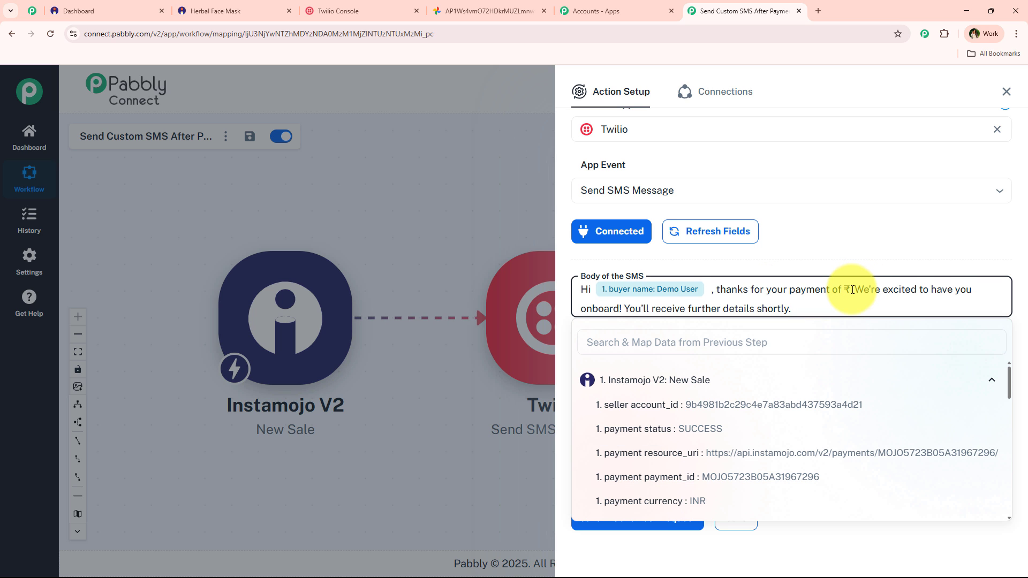
click(772, 342)
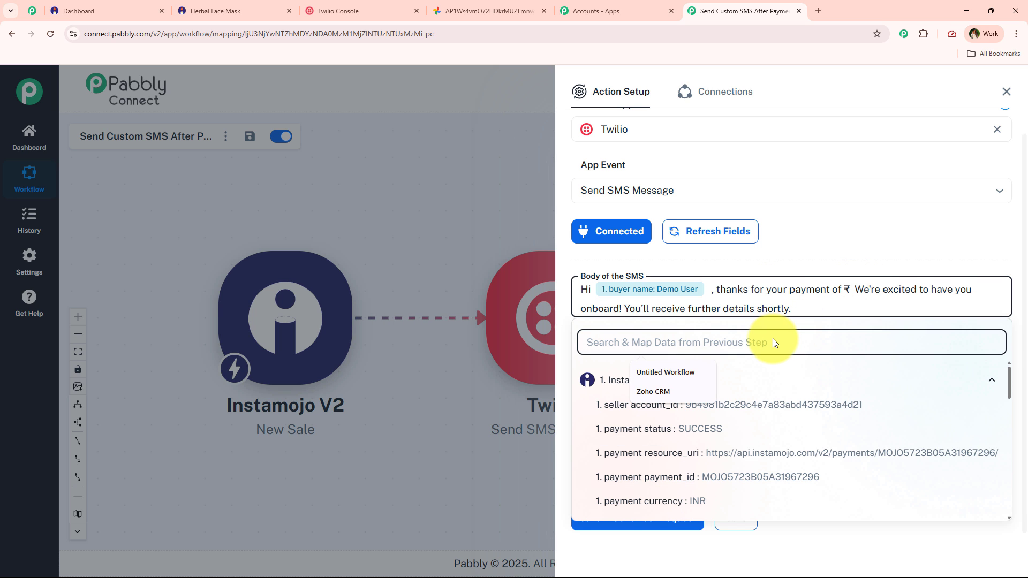
text(9.00)
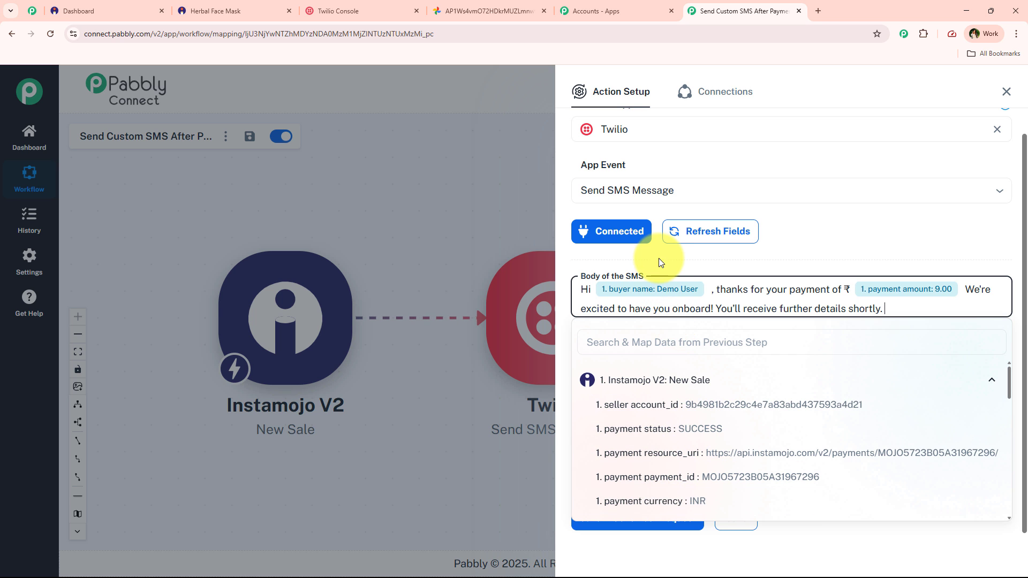
click(660, 260)
scroll(642, 366, down, 1)
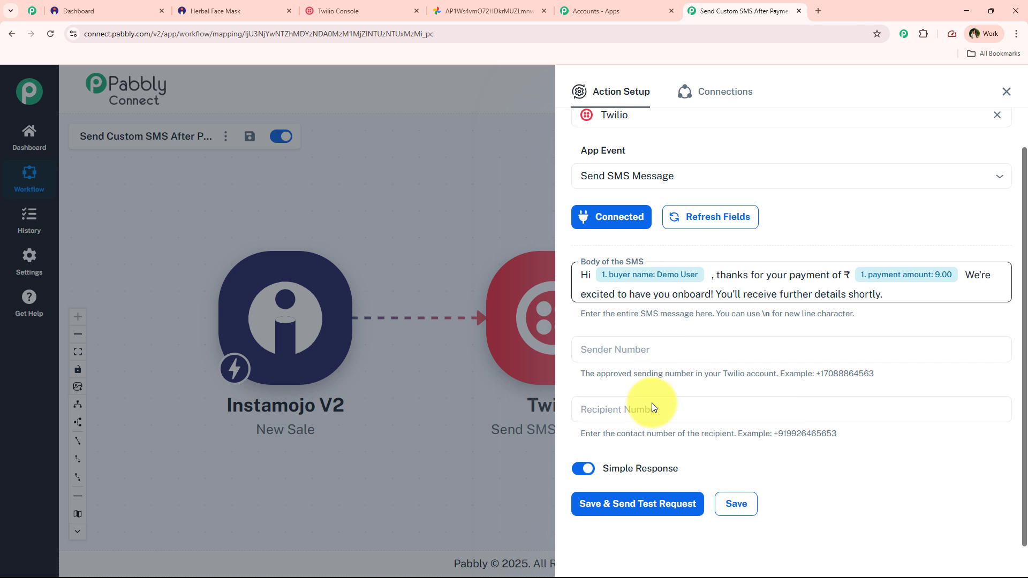
Copy the Twilio account phone number and paste it into the Sender Number field
click(338, 11)
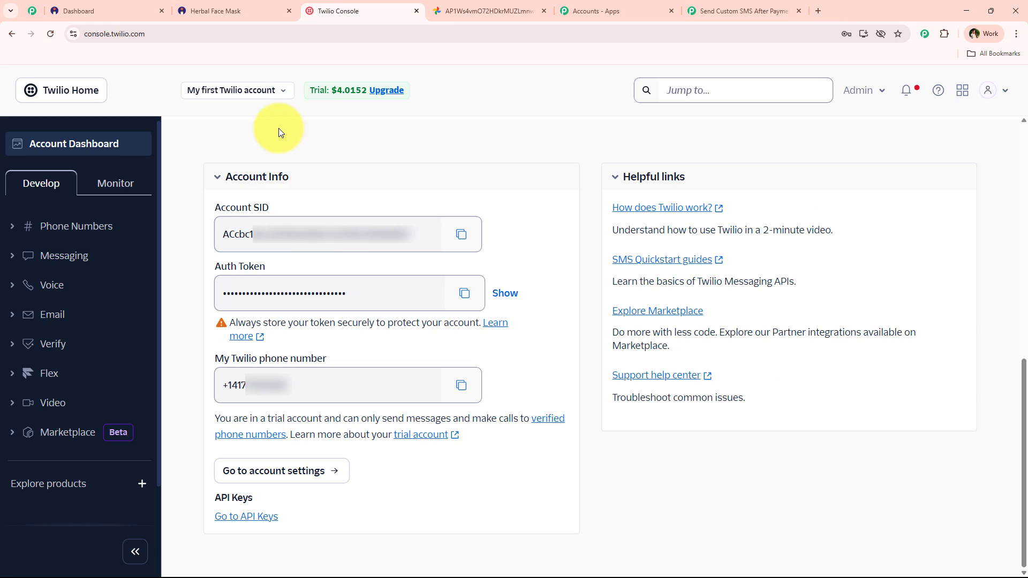
drag(212, 359, 337, 359)
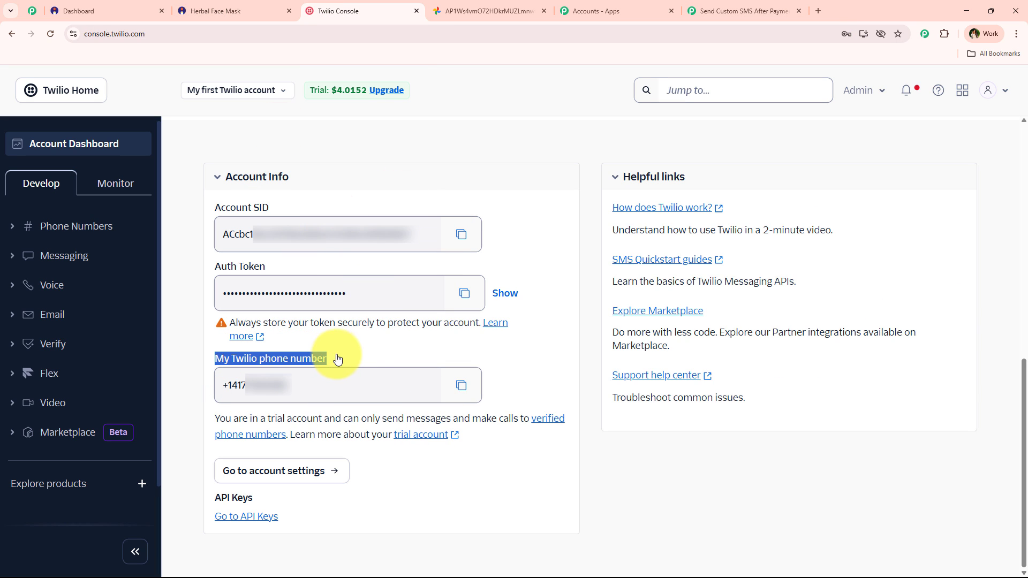
click(462, 385)
click(742, 11)
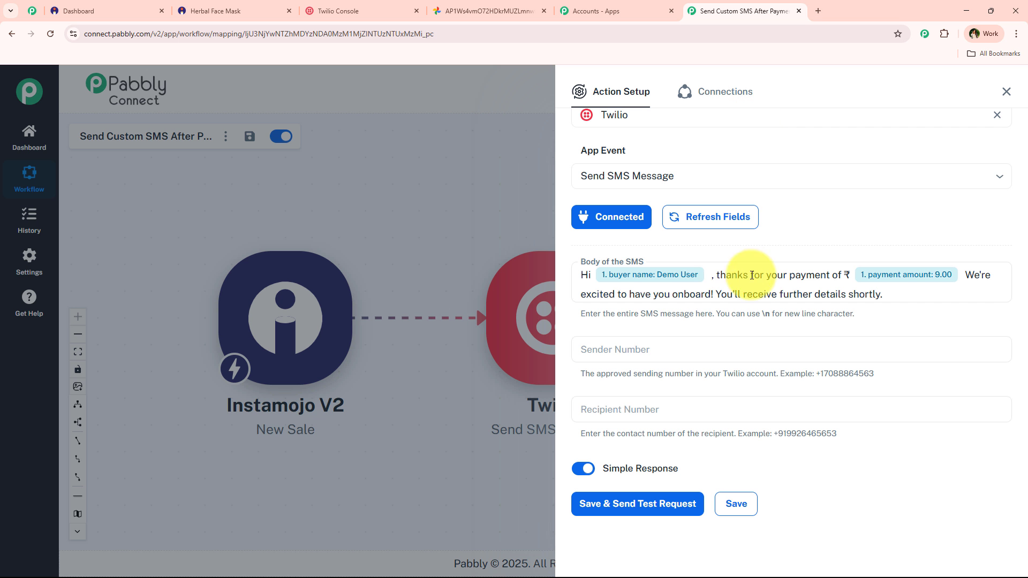
click(648, 352)
right_click(647, 352)
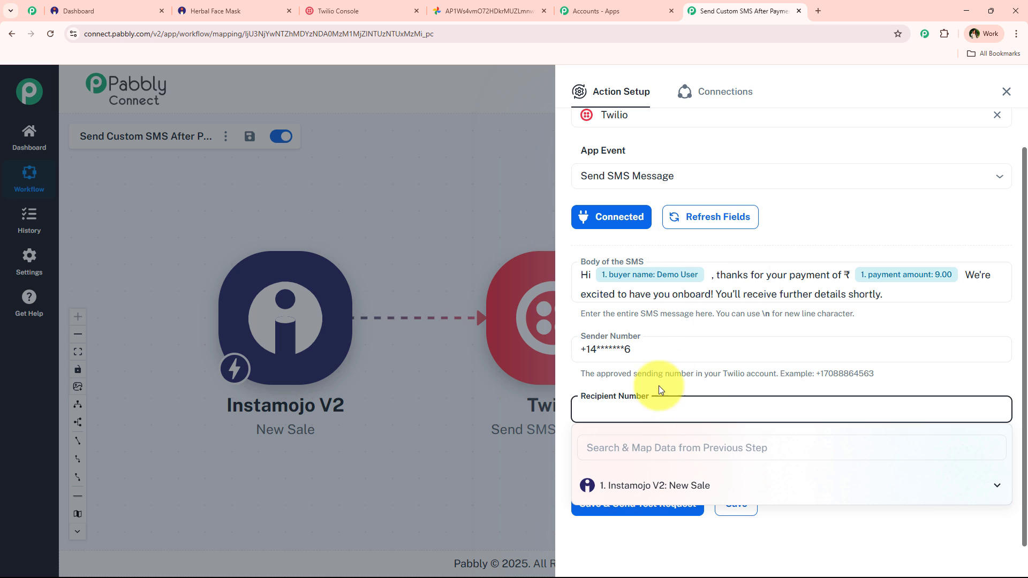
Replace the mapped buyer phone with a typed number in the Recipient Number field
click(650, 448)
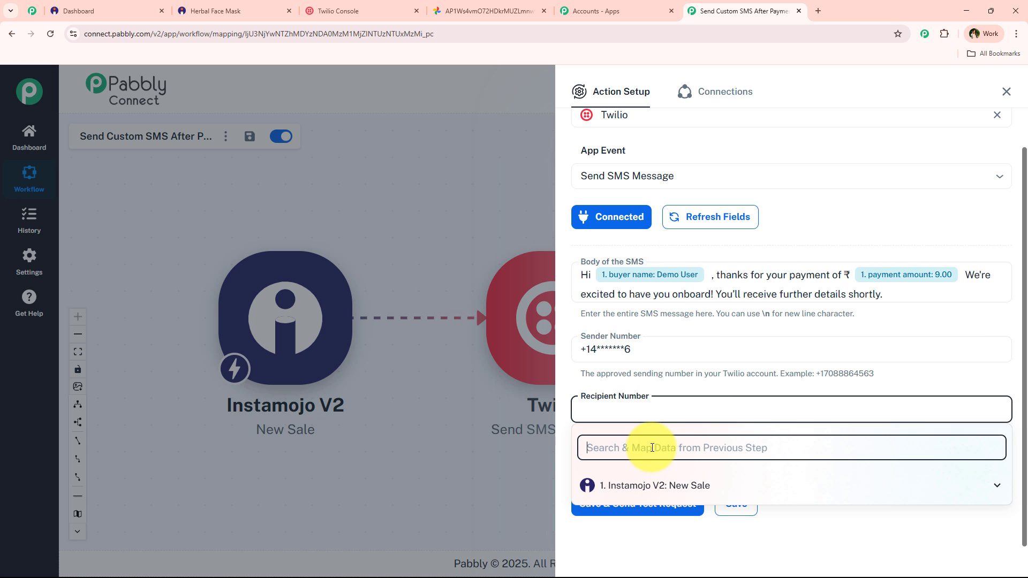
text(ph)
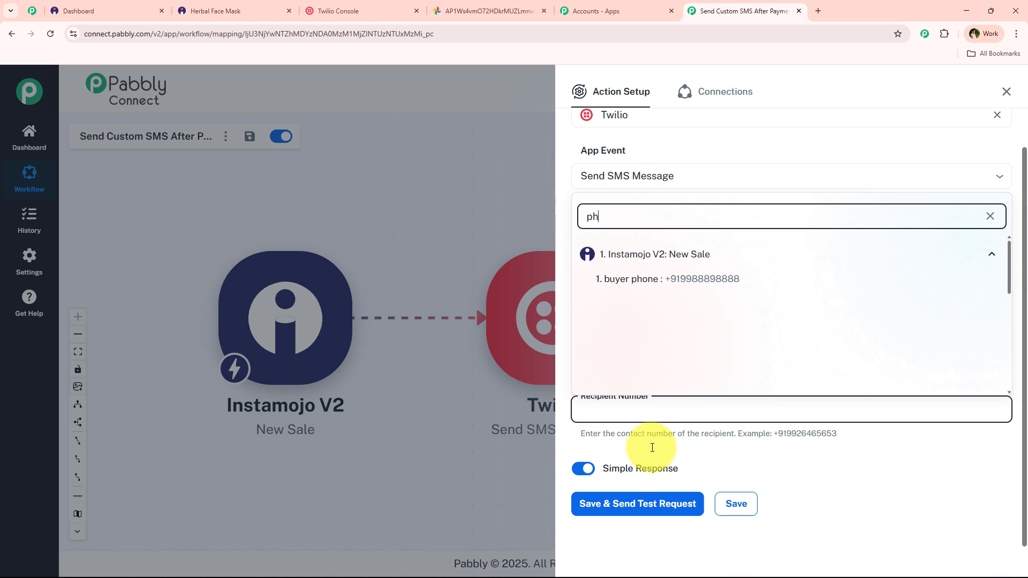
key(Return)
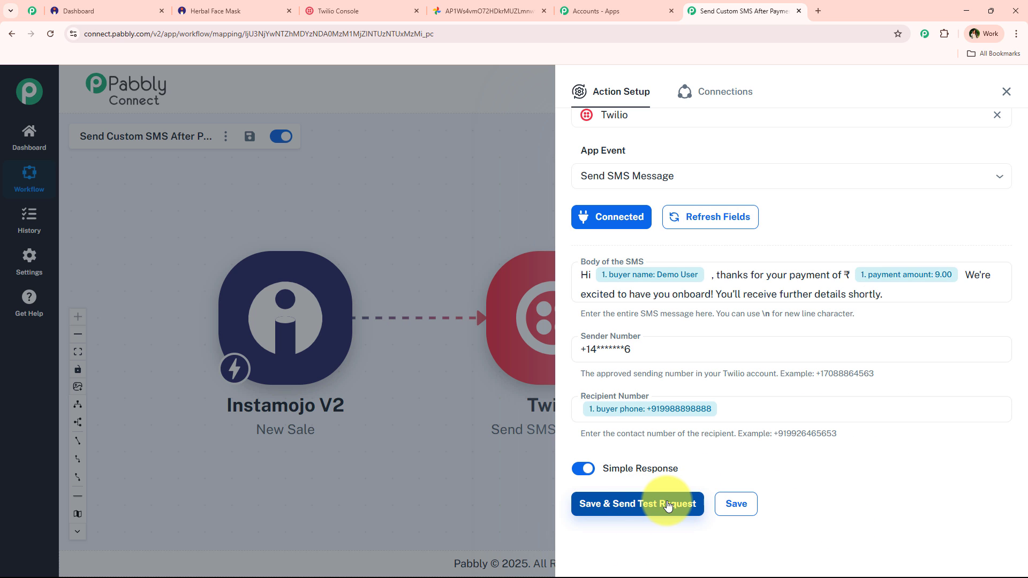
click(732, 411)
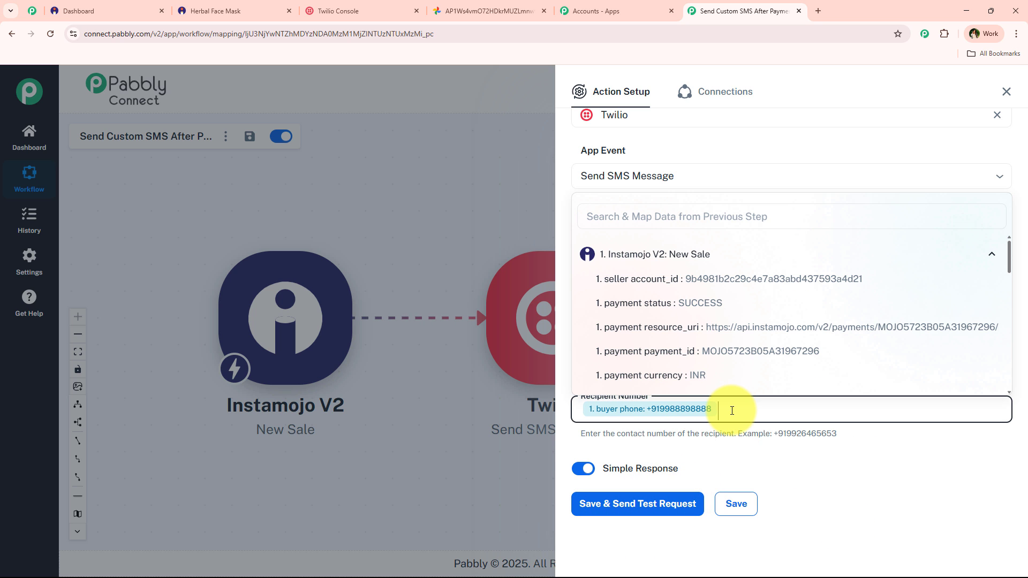
key(BackSpace)
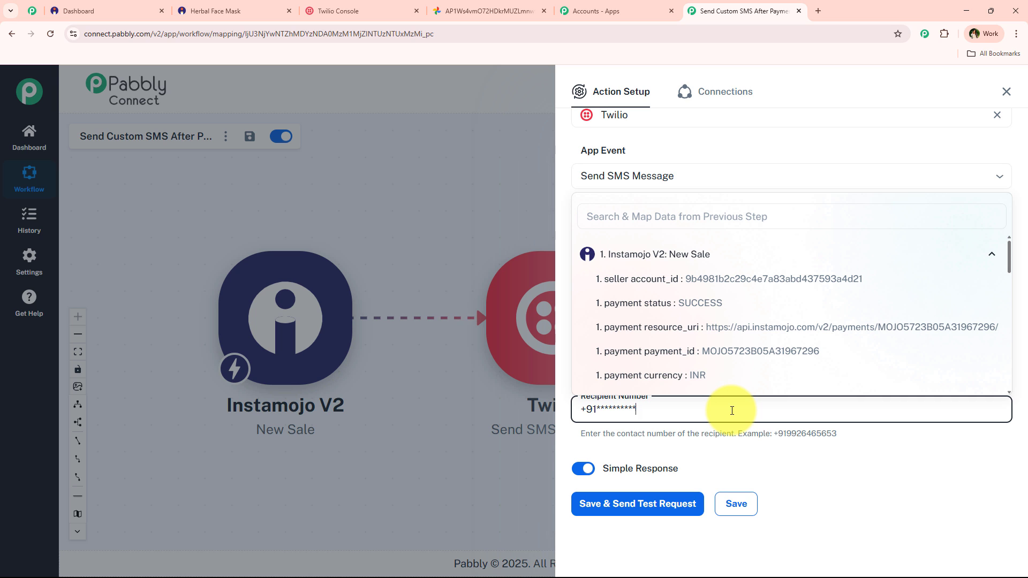
click(756, 449)
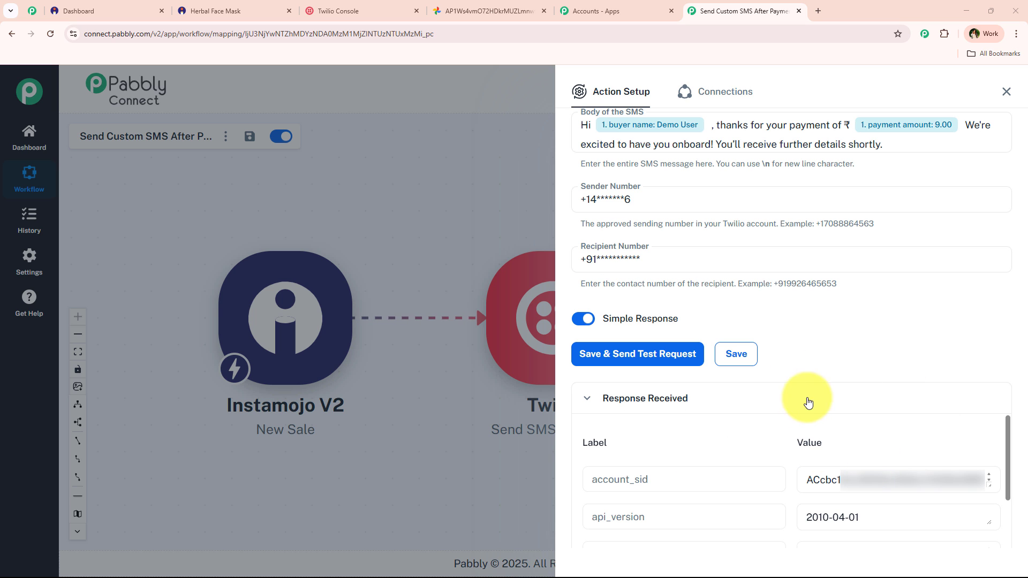
Review the test request response, including the returned account SID
scroll(820, 436, down, 2)
scroll(820, 442, up, 3)
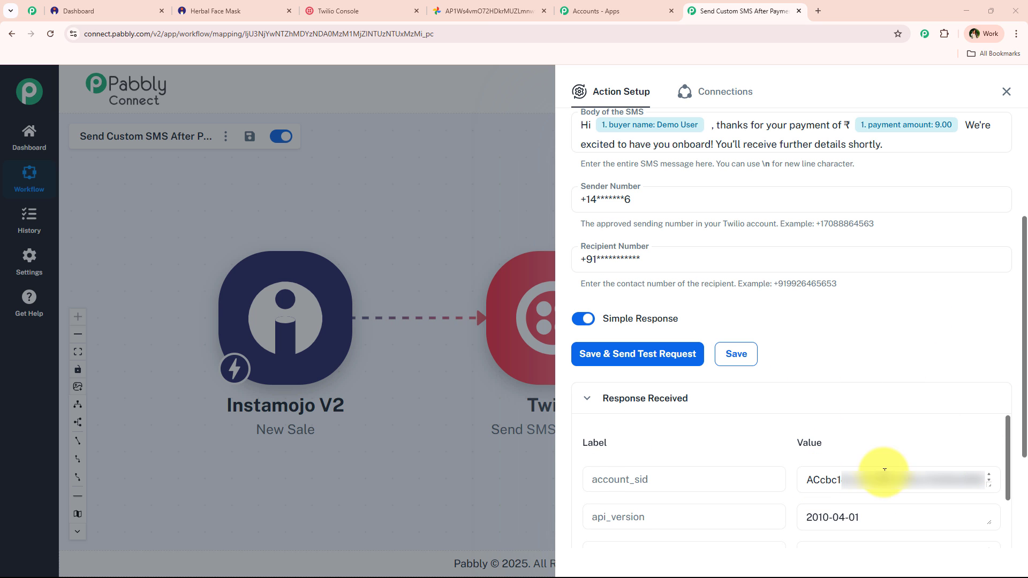
click(805, 476)
scroll(918, 395, up, 5)
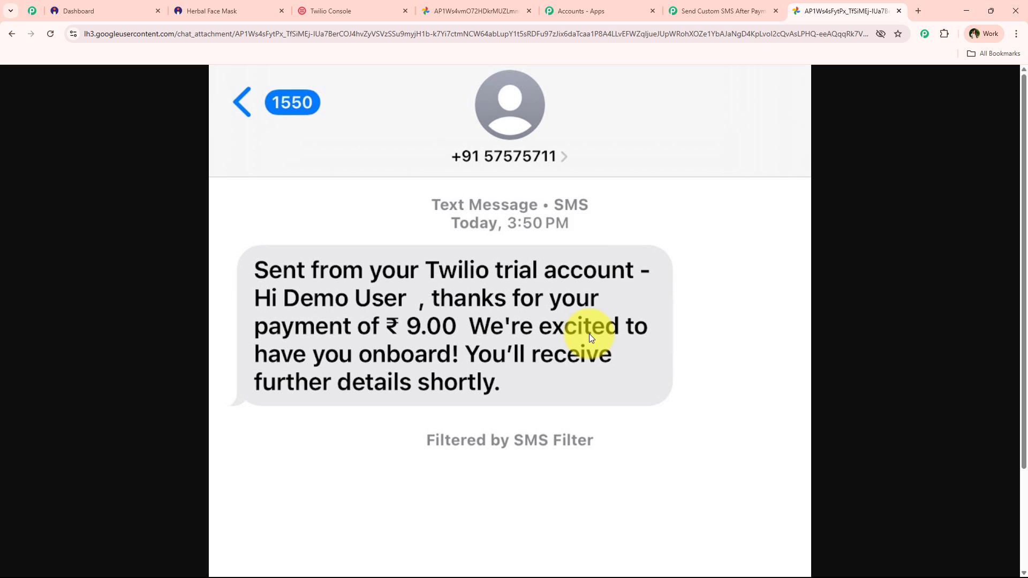
Check the received test SMS showing ₹ 9.00, then go back to the Pabbly workflow
scroll(518, 359, down, 1)
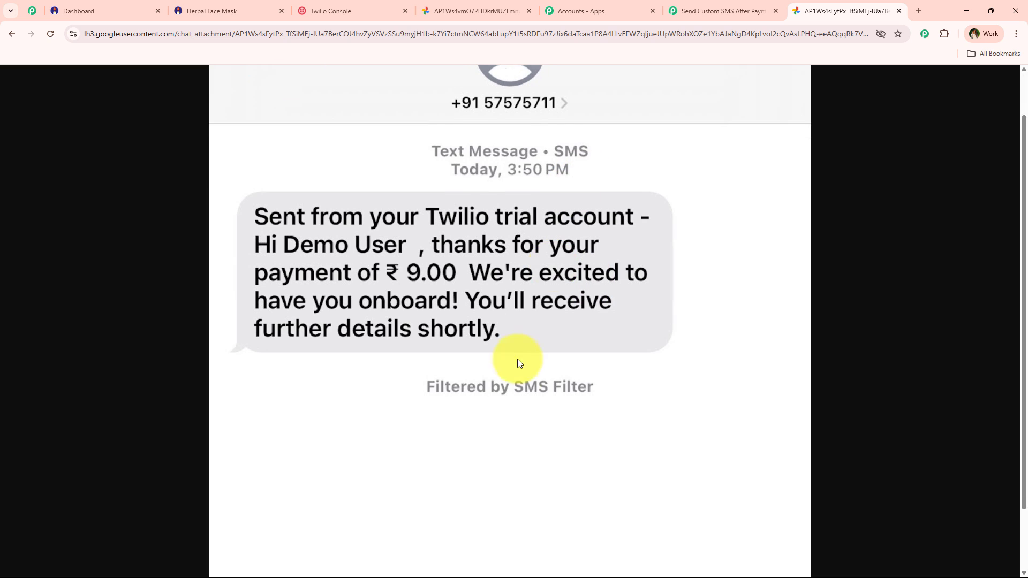
scroll(456, 214, up, 1)
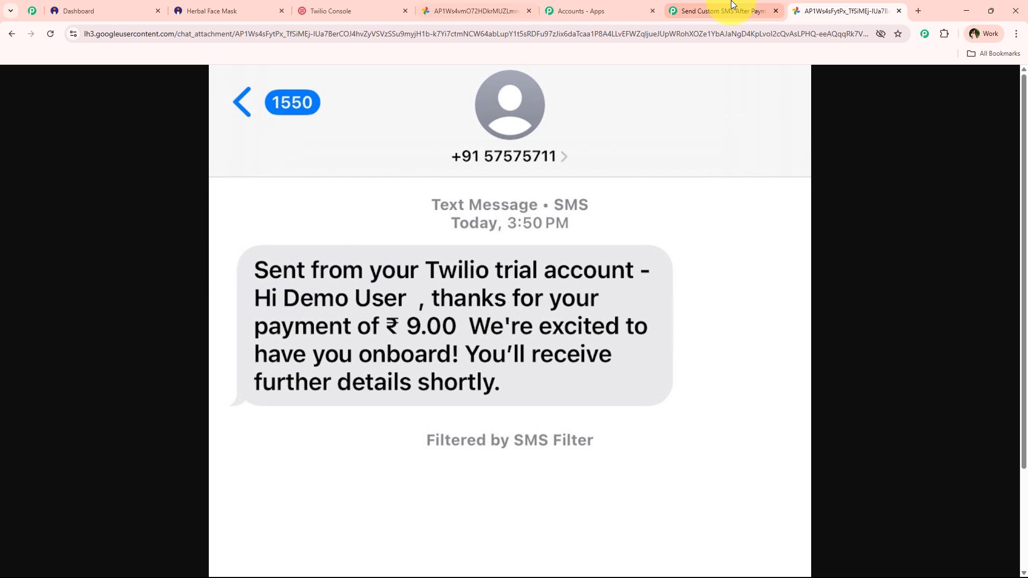
click(723, 11)
Close the Twilio action setup and drag the Twilio node down and right
click(1009, 93)
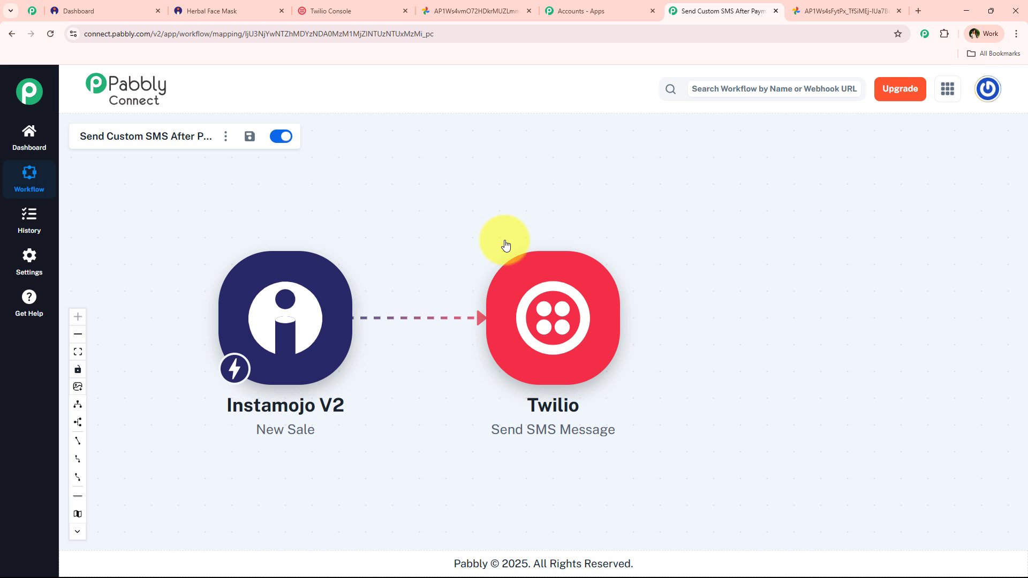
drag(615, 298, 664, 347)
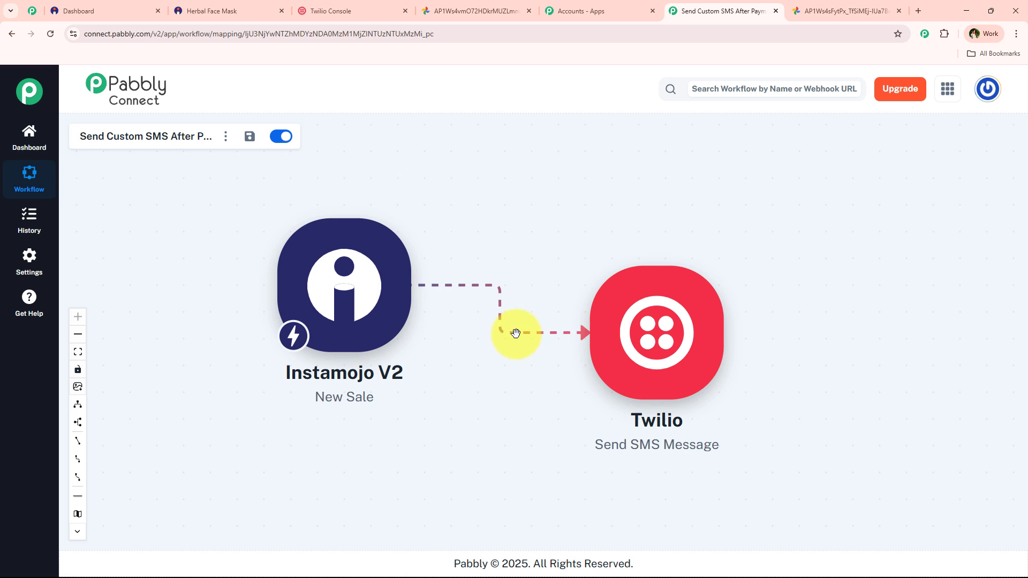
click(805, 7)
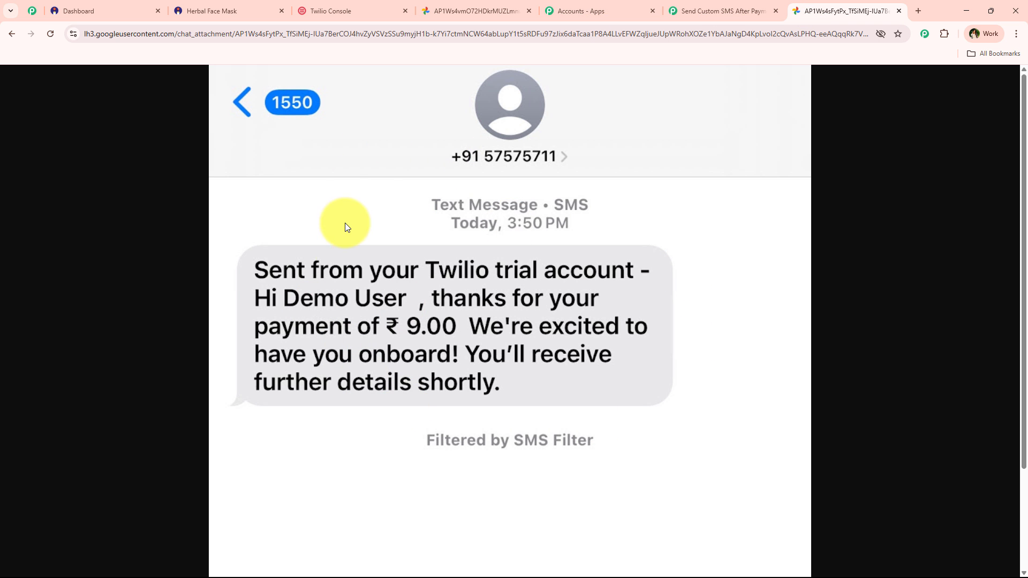
click(691, 11)
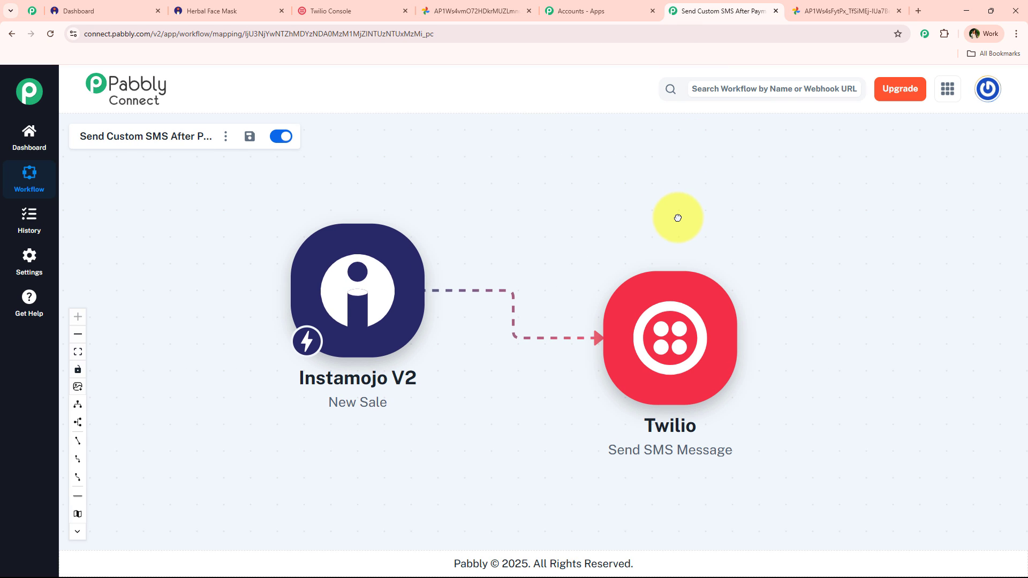
Reposition the Instamojo V2 and Twilio nodes so Twilio sits lower right
drag(347, 291, 372, 291)
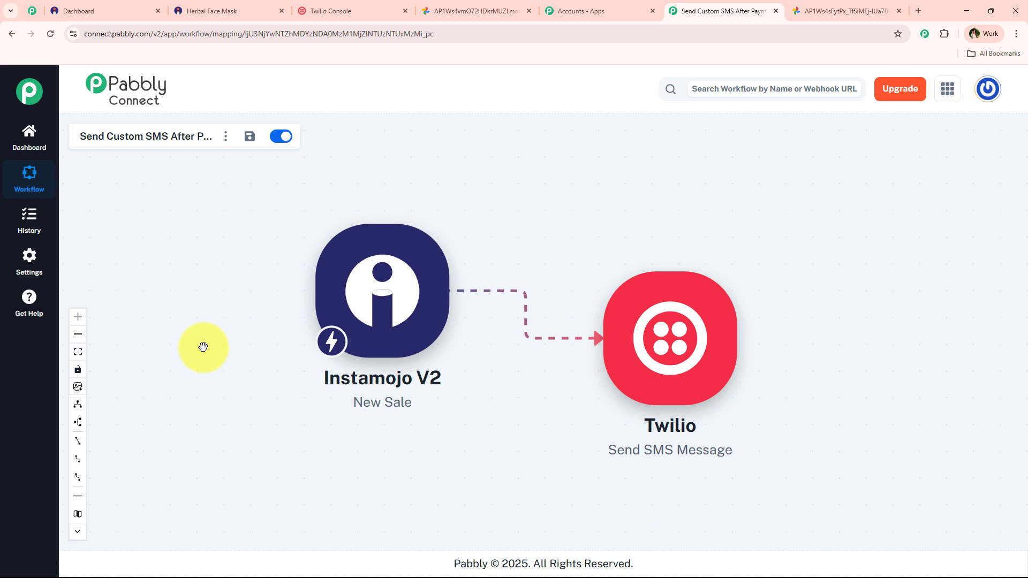
drag(308, 309, 238, 319)
drag(711, 326, 771, 323)
drag(338, 325, 356, 271)
drag(691, 330, 691, 350)
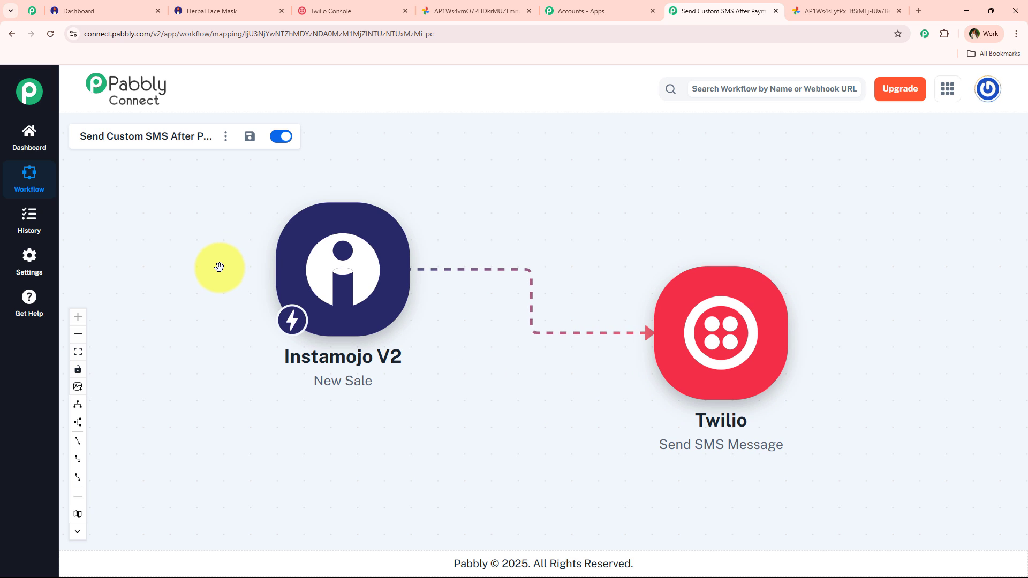
drag(219, 268, 223, 270)
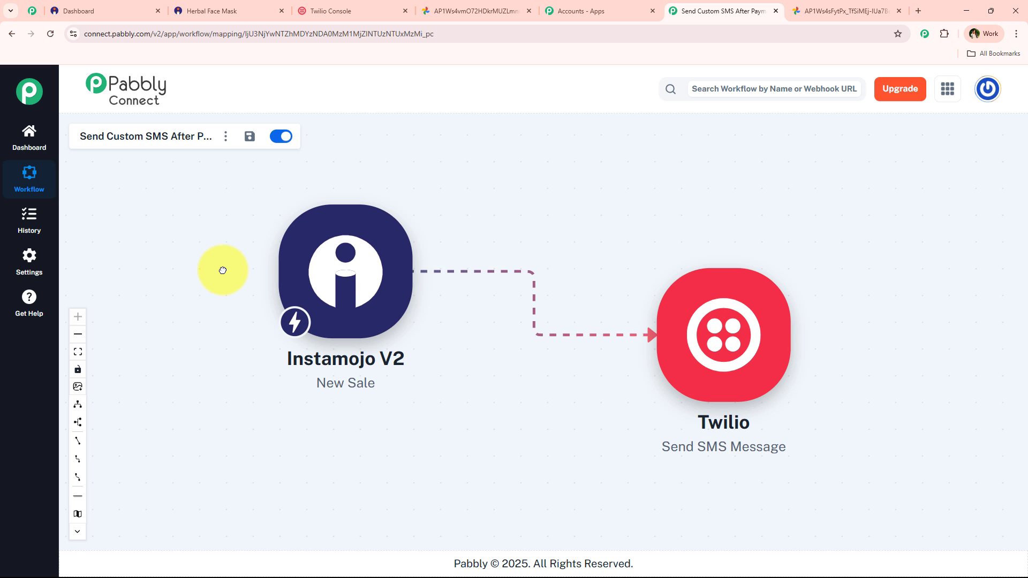